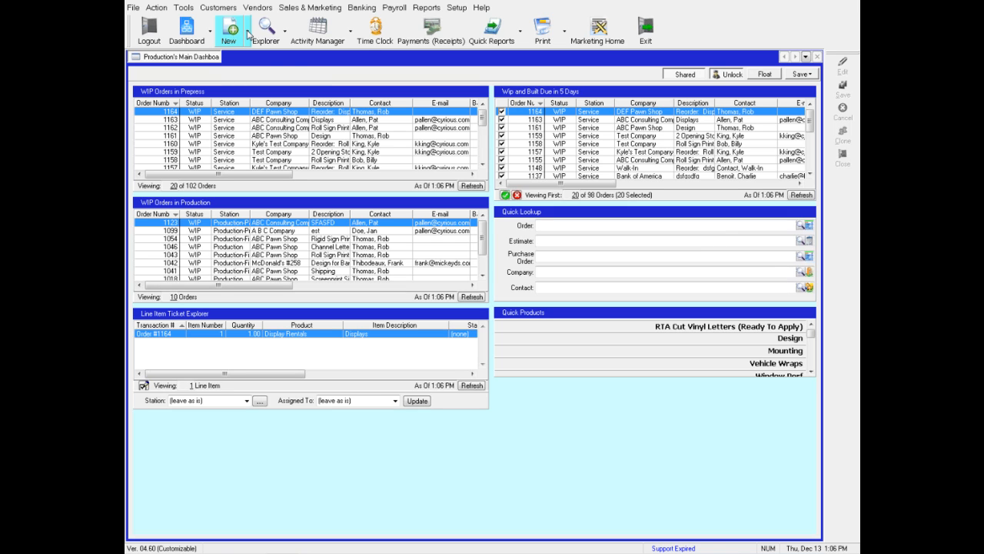
Create a new company record and enter 'ABC Pawn Shop' as its company name.
{"action": "left_click", "coordinate": [247, 31]}
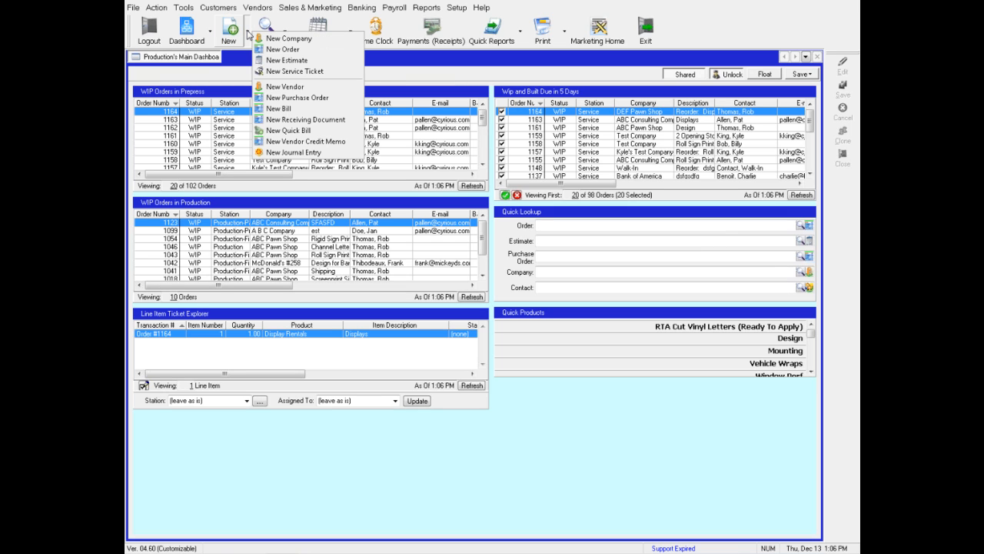
{"action": "left_click", "coordinate": [277, 39]}
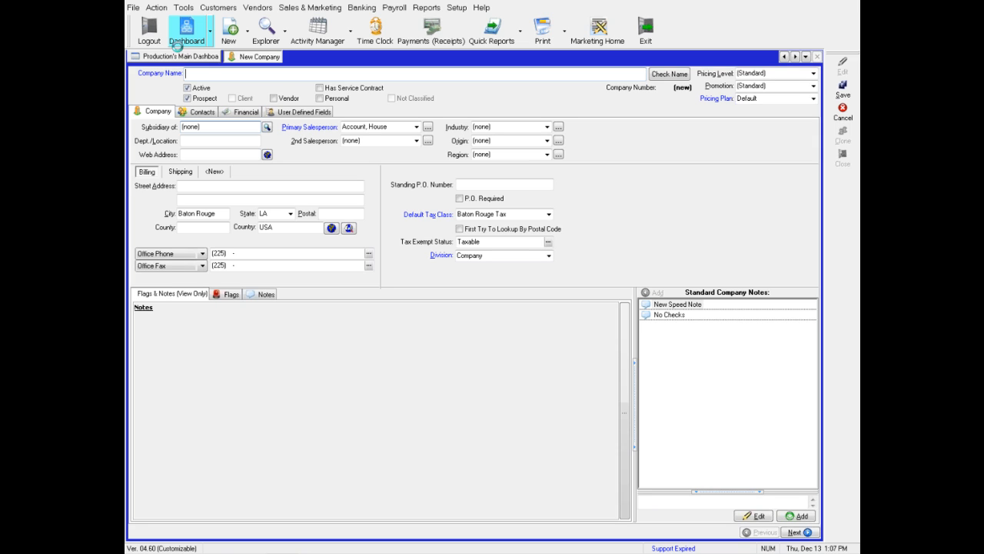
{"action": "type", "text": "ABC Pawn Shop"}
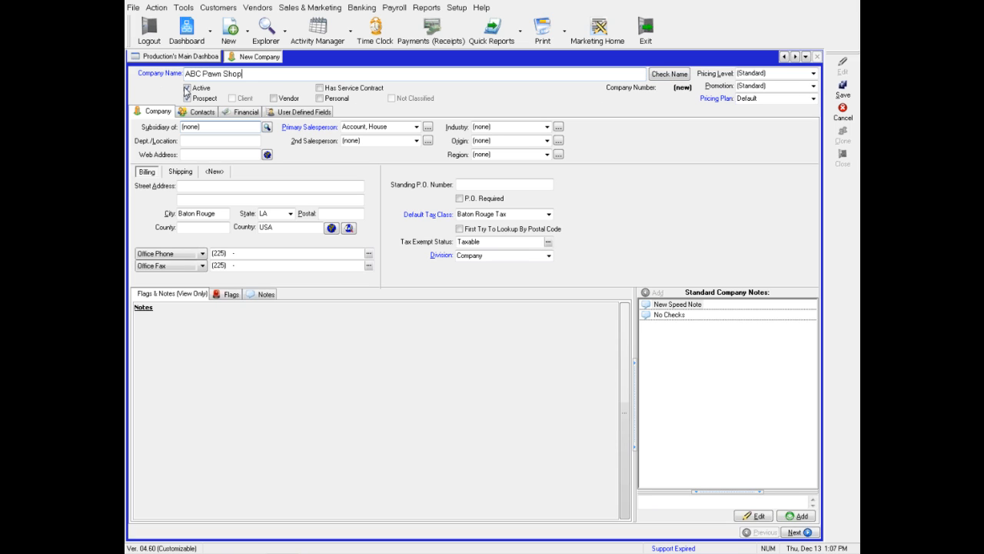
Replace the already-taken name ABC Pawn Shop with 'Another Test Company', which is also taken.
{"action": "left_click", "coordinate": [667, 75]}
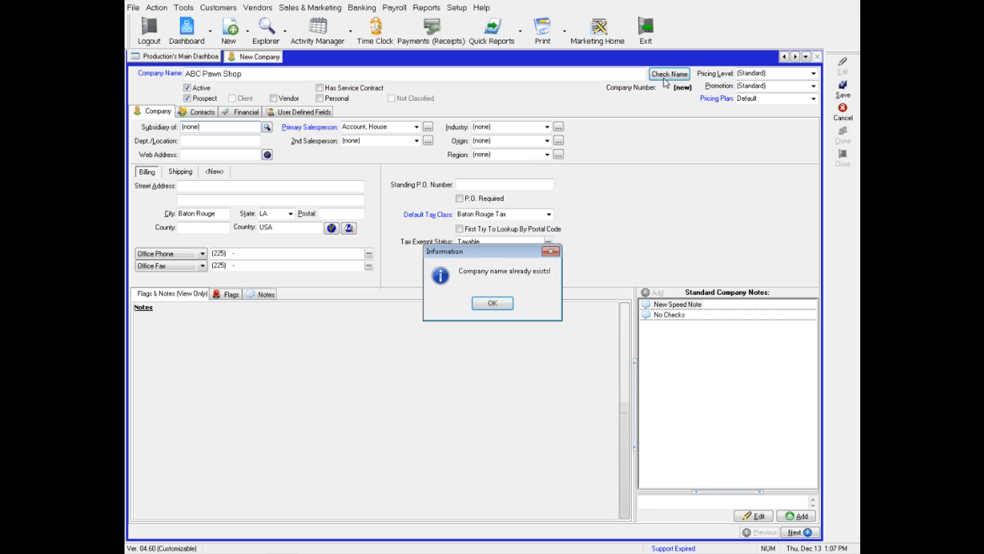
{"action": "left_click", "coordinate": [485, 303]}
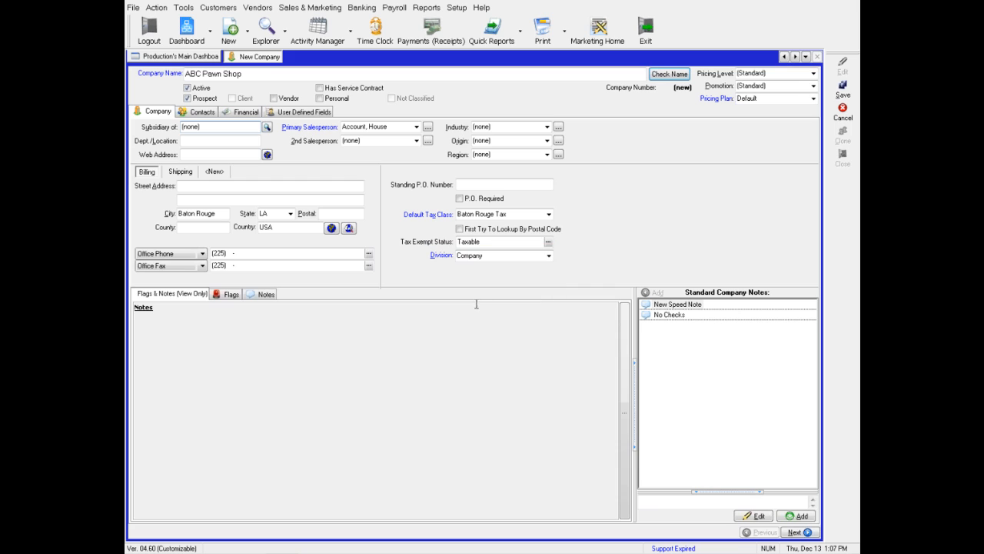
{"action": "left_click", "coordinate": [264, 79]}
{"action": "double_click", "coordinate": [265, 79]}
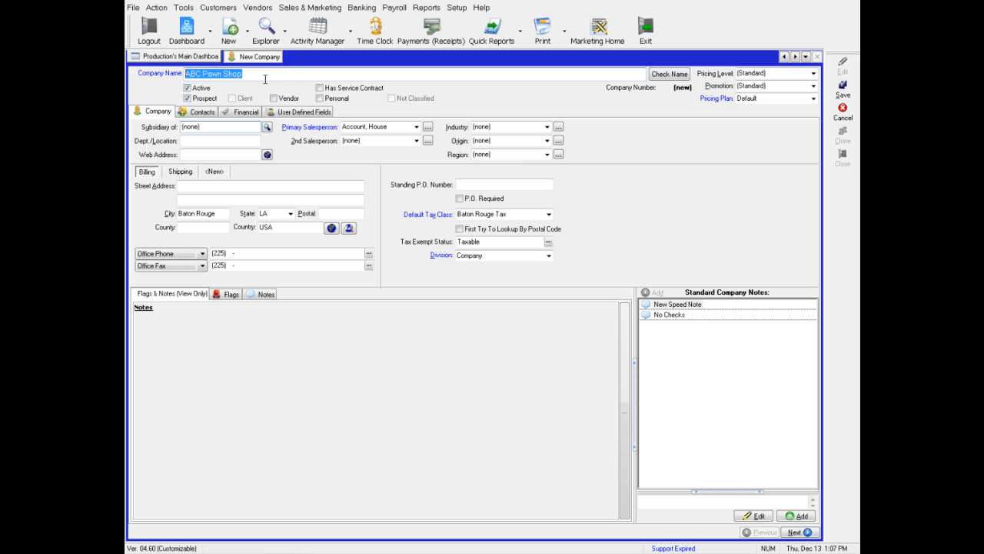
{"action": "type", "text": "Another "}
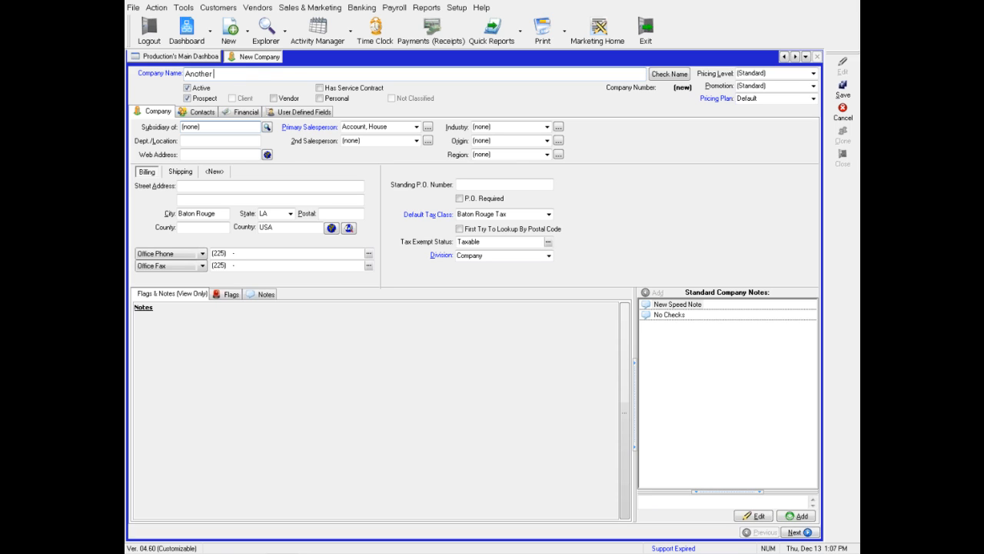
{"action": "type", "text": "Test Company"}
{"action": "left_click", "coordinate": [659, 79]}
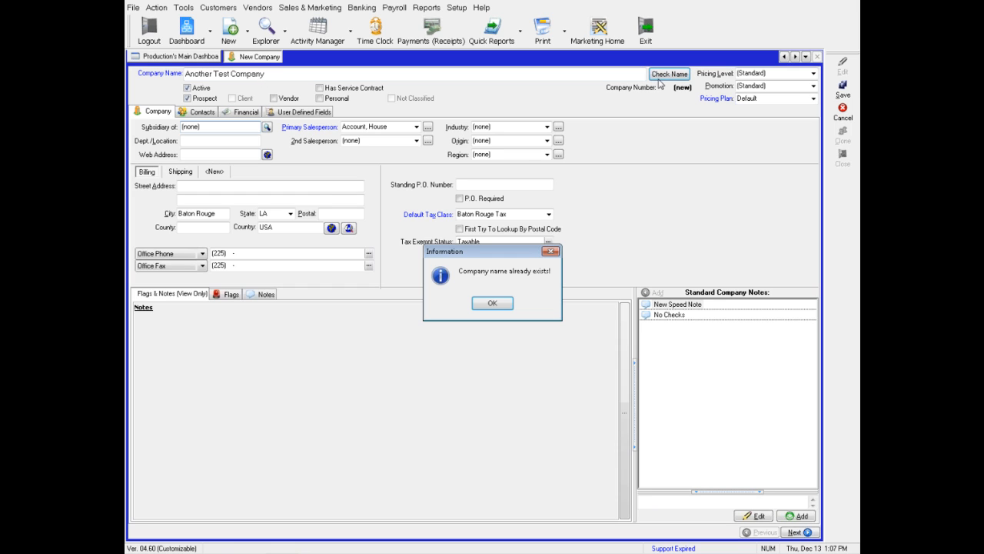
{"action": "left_click", "coordinate": [489, 305]}
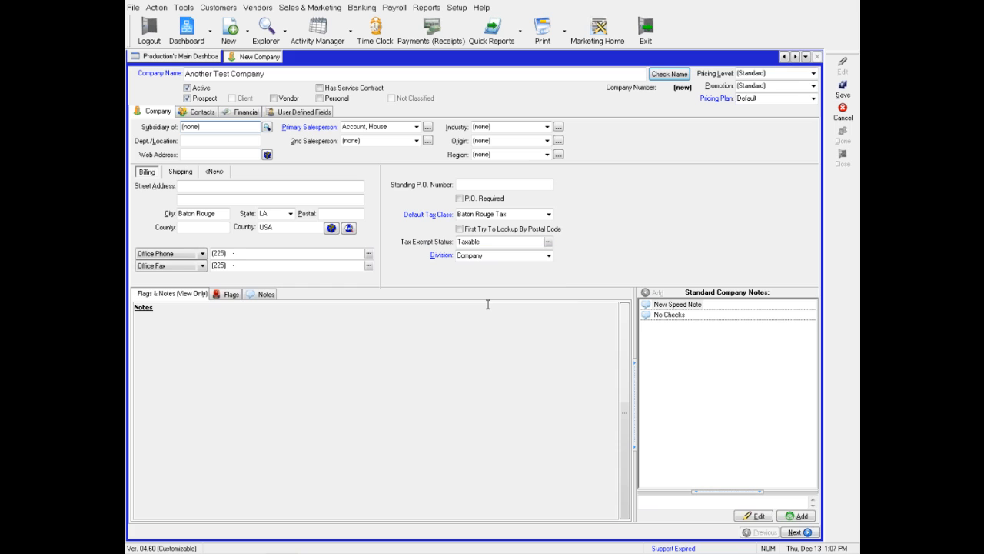
Append '2' to make 'Another Test Company2' and confirm that name is unused.
{"action": "left_click", "coordinate": [294, 76]}
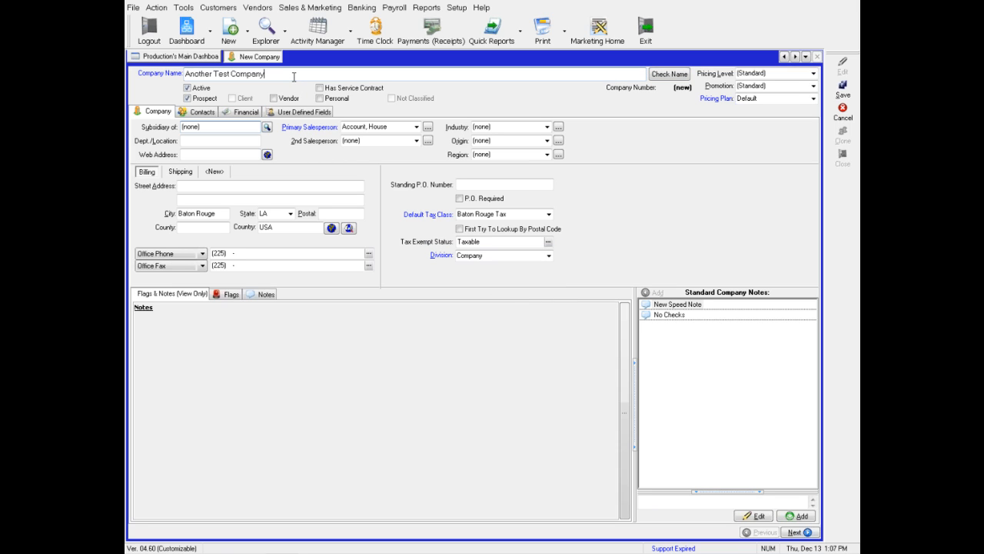
{"action": "type", "text": "2"}
{"action": "left_click", "coordinate": [661, 77]}
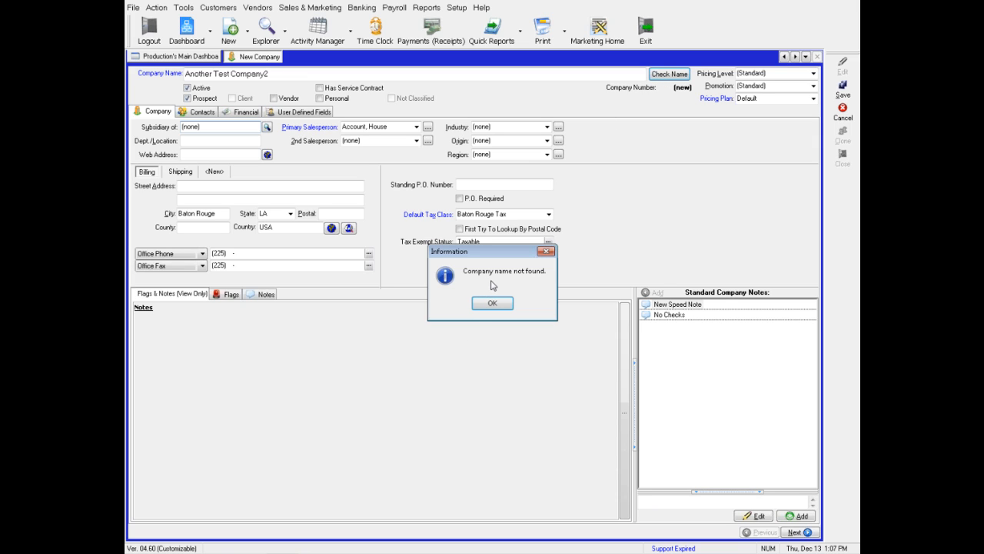
Close the name-not-found message and mark the company as a Prospect, leaving Vendor unchecked.
{"action": "left_click", "coordinate": [492, 303]}
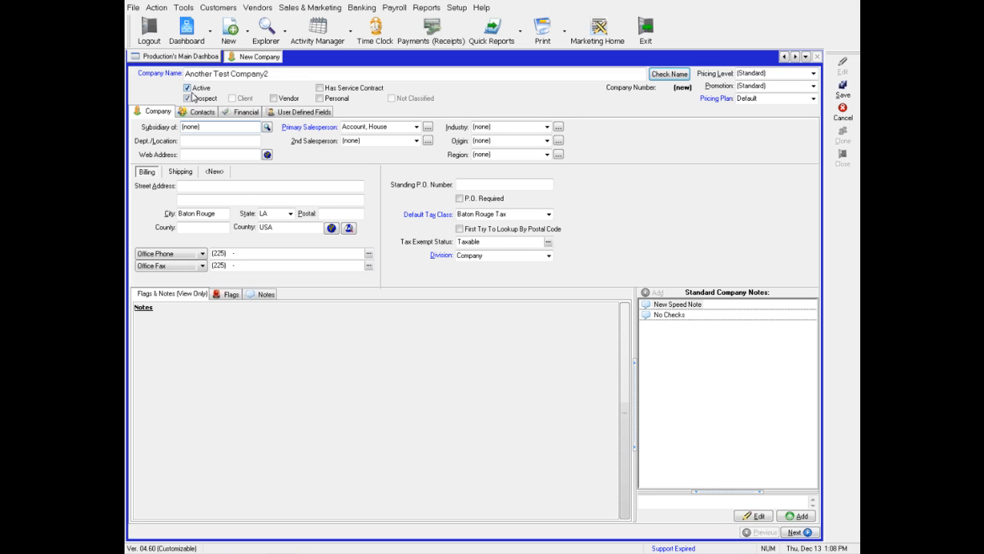
{"action": "left_click", "coordinate": [187, 98]}
{"action": "left_click", "coordinate": [273, 99]}
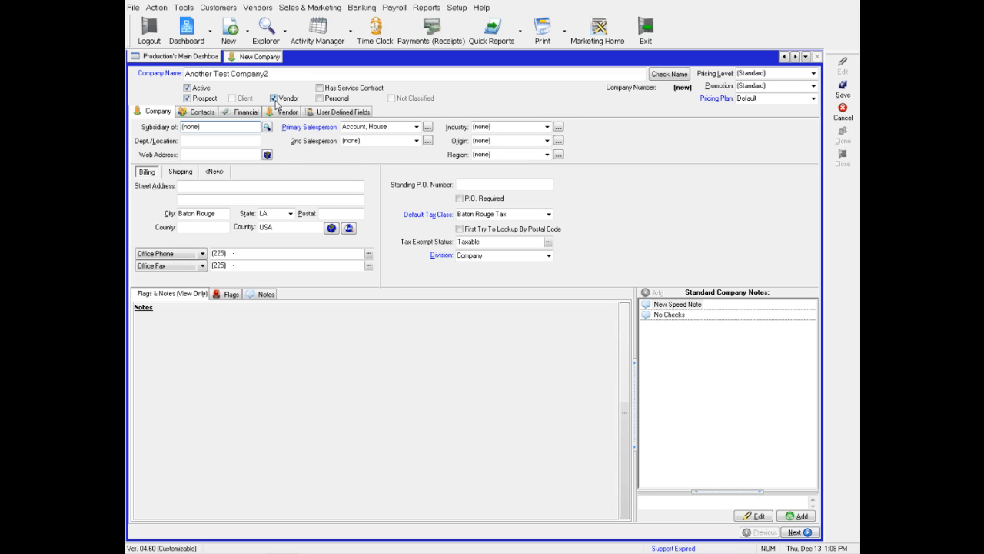
{"action": "left_click", "coordinate": [274, 100]}
{"action": "left_click", "coordinate": [320, 99]}
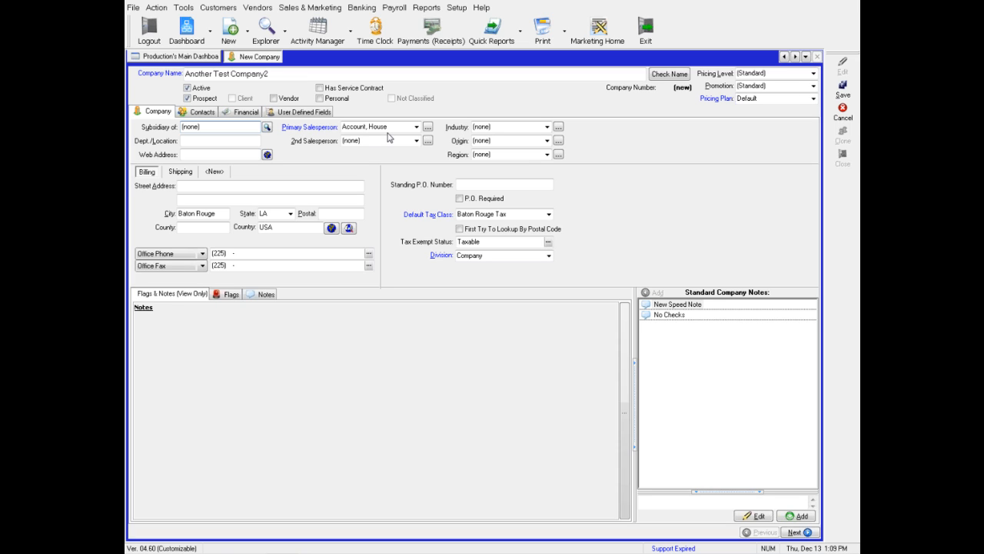
{"action": "left_click", "coordinate": [480, 129]}
Choose Banking from the Industry list.
{"action": "left_click", "coordinate": [548, 128]}
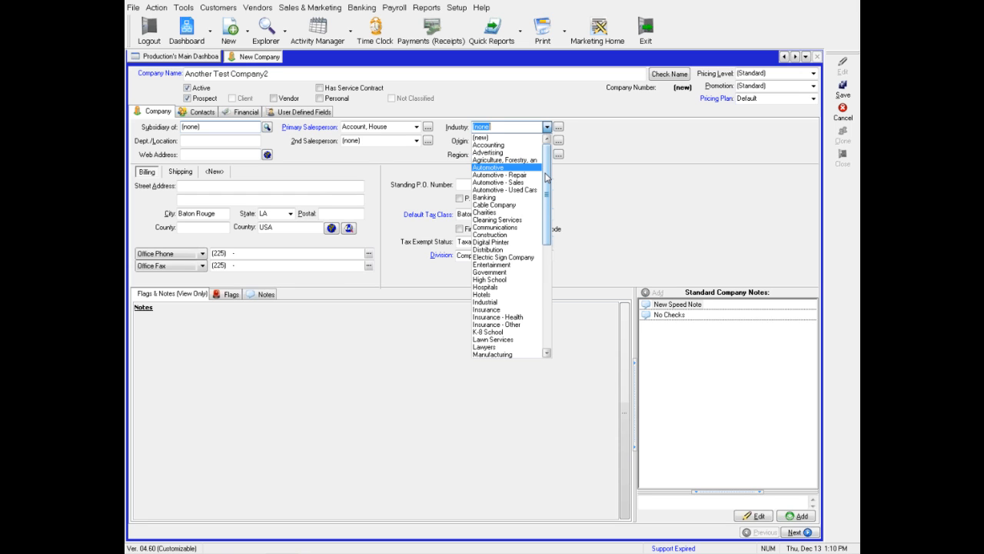
{"action": "mouse_move", "coordinate": [545, 177]}
{"action": "left_mouse_down"}
{"action": "mouse_move", "coordinate": [524, 322]}
{"action": "mouse_move", "coordinate": [548, 165]}
{"action": "left_mouse_up"}
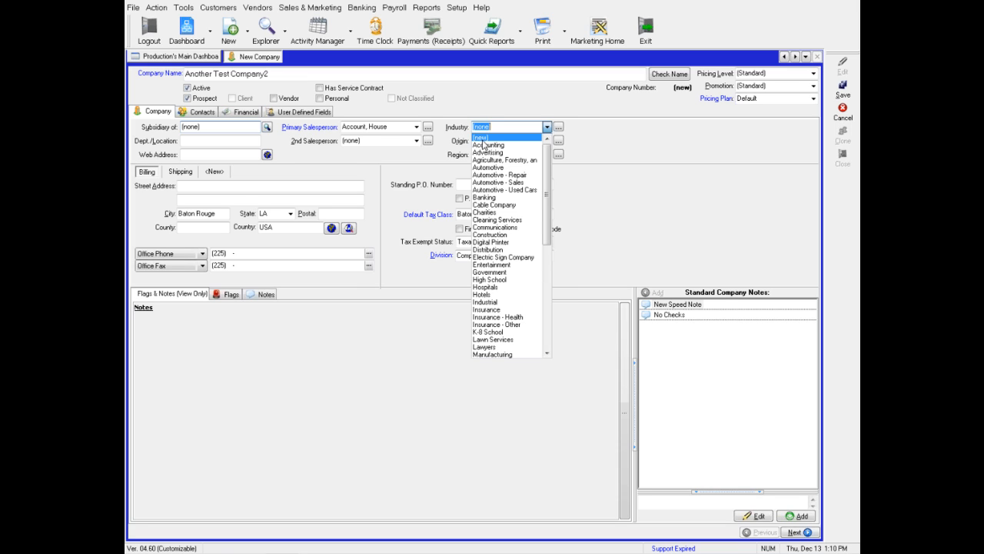
{"action": "left_click", "coordinate": [503, 197]}
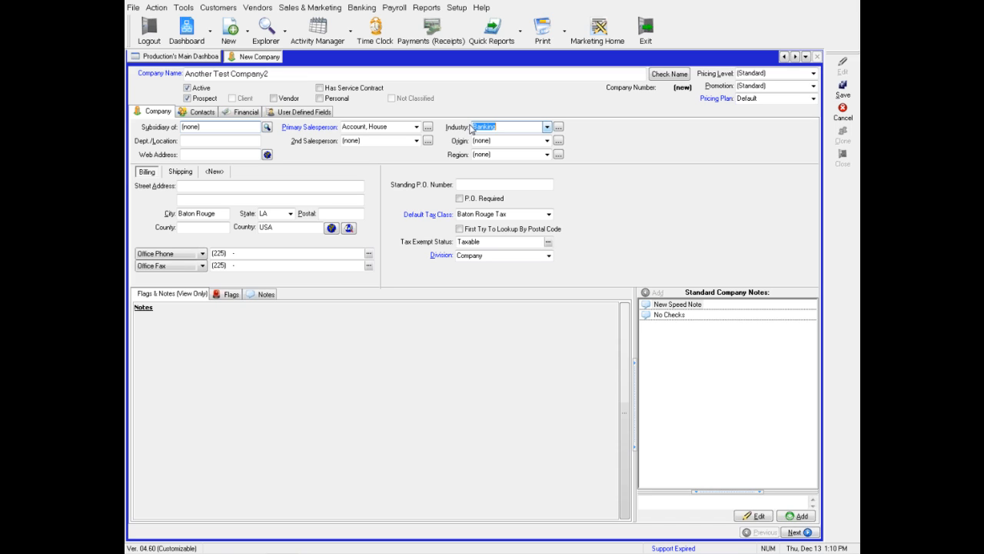
{"action": "left_click", "coordinate": [547, 142]}
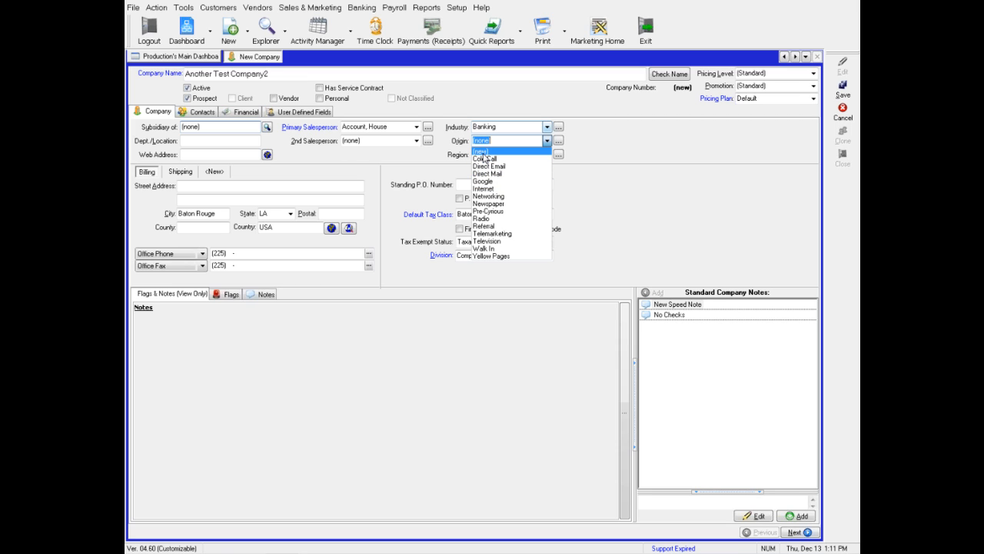
Set the company's Origin to Google and its Region to EST.
{"action": "left_click", "coordinate": [499, 182]}
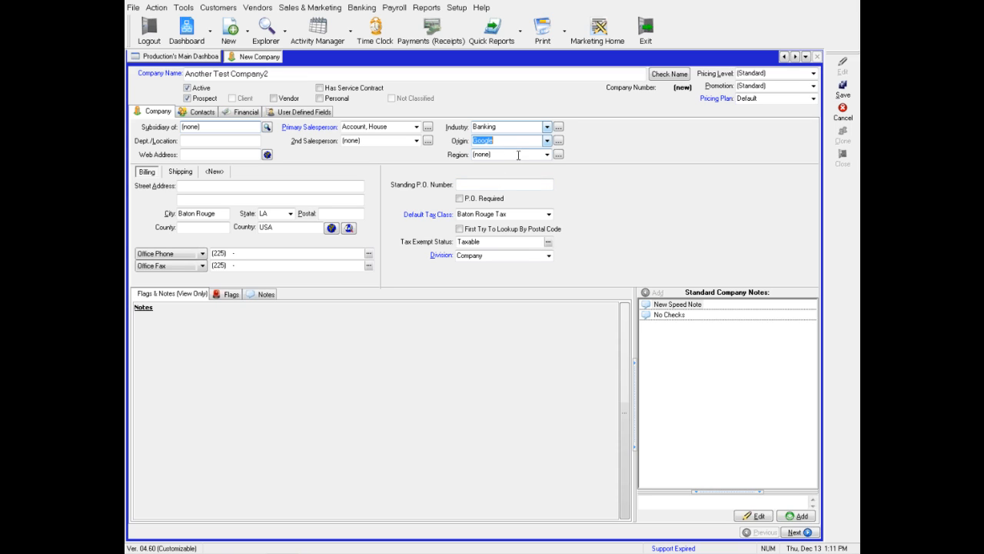
{"action": "left_click", "coordinate": [548, 155]}
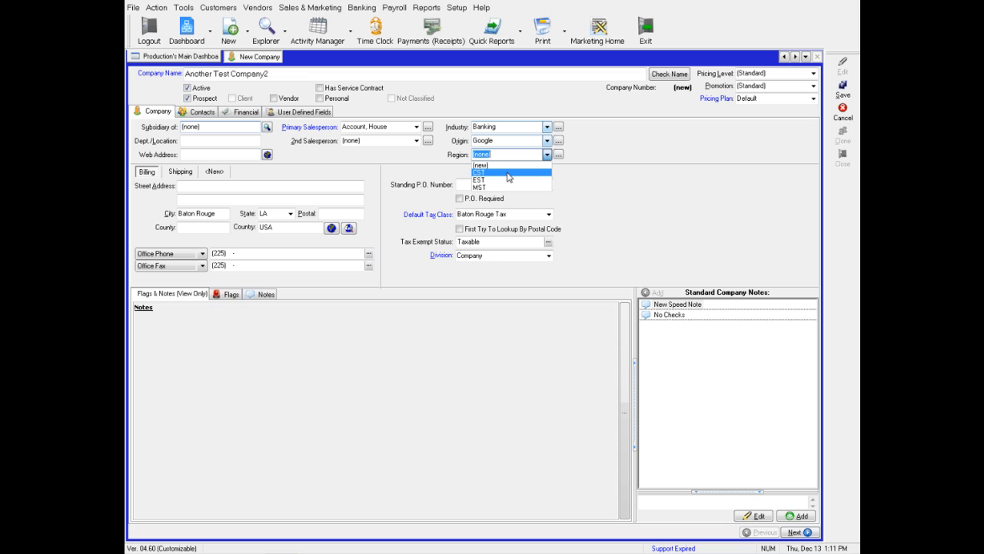
{"action": "left_click", "coordinate": [526, 179]}
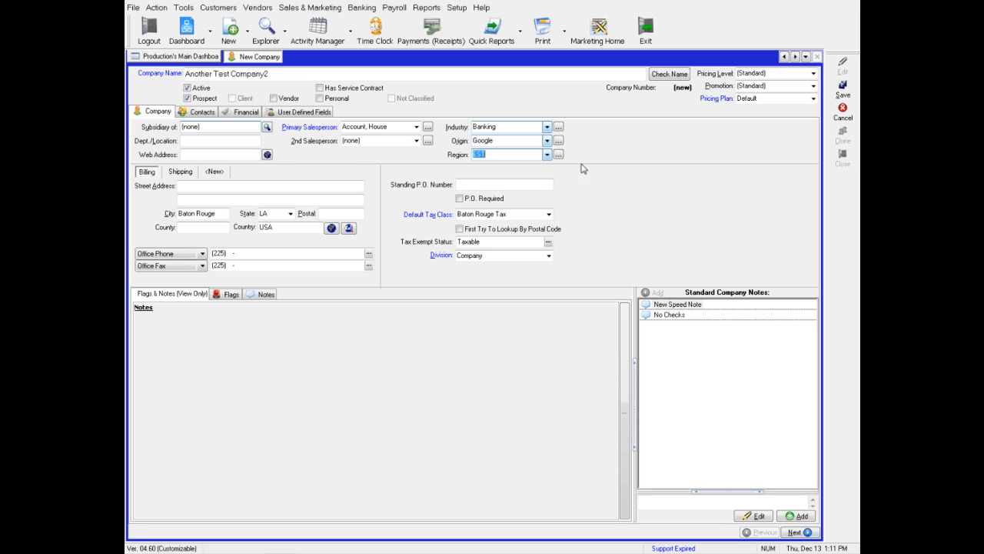
{"action": "left_click", "coordinate": [233, 188]}
Enter billing street 1234 Test St. and postal code 70791, then view the shipping address.
{"action": "type", "text": "1234 Test St."}
{"action": "key", "text": "Tab"}
{"action": "key", "text": "Tab"}
{"action": "key", "text": "Tab"}
{"action": "key", "text": "Tab"}
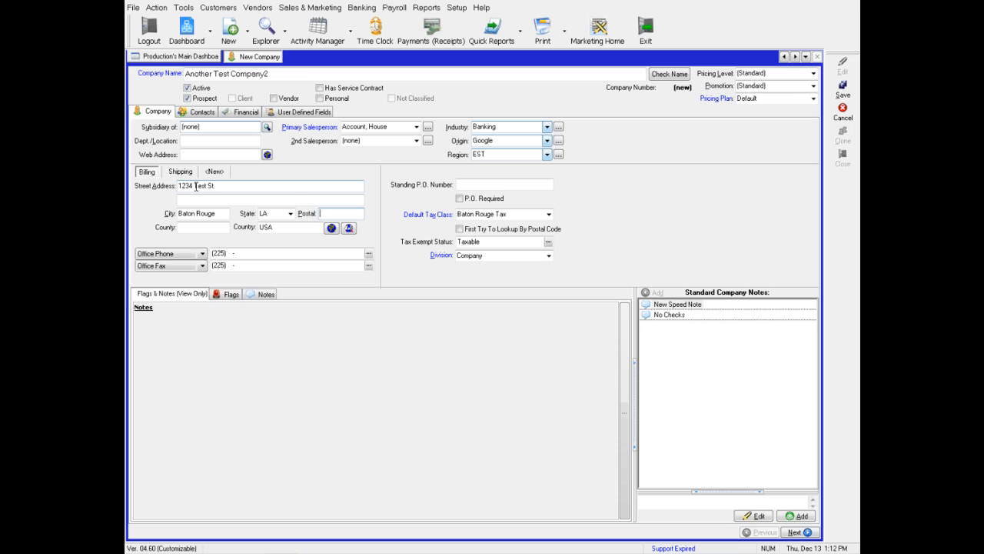
{"action": "type", "text": "70791"}
{"action": "left_click", "coordinate": [179, 172]}
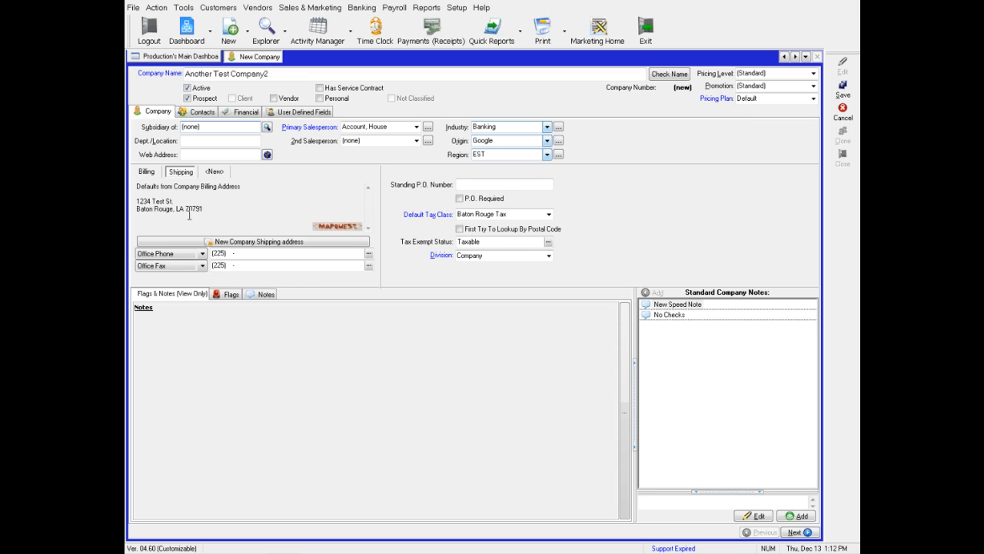
Create a separate shipping address for the company and begin adding another named address.
{"action": "left_click", "coordinate": [248, 243]}
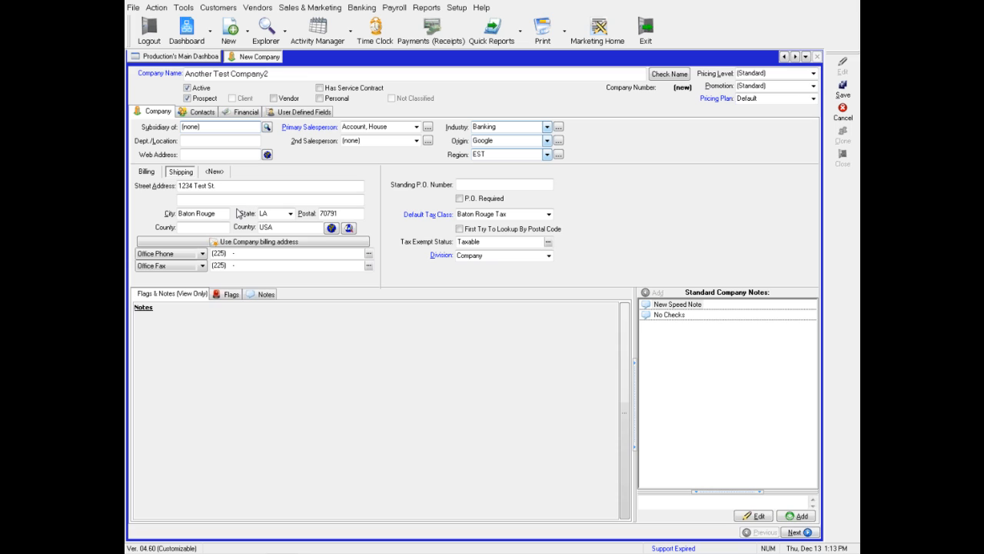
{"action": "left_click", "coordinate": [215, 171]}
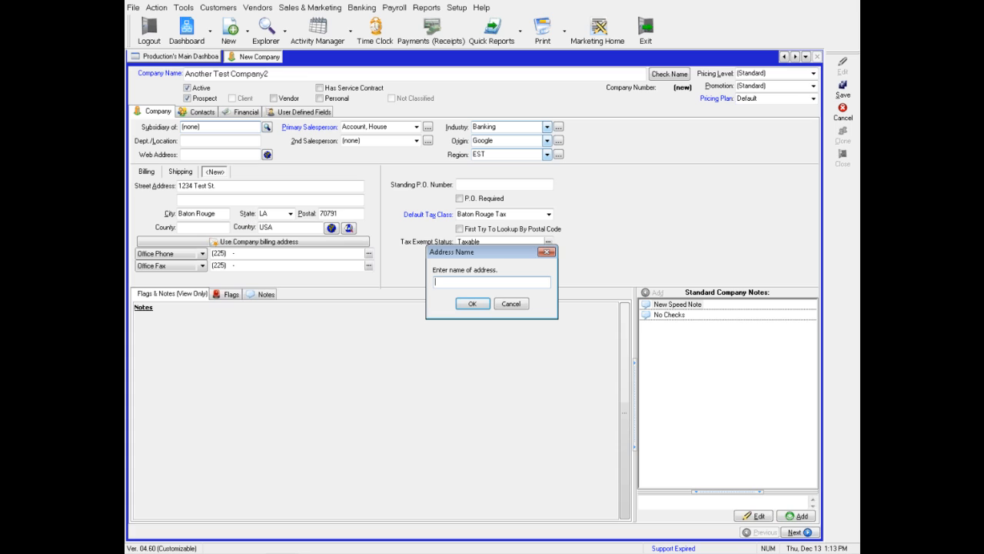
{"action": "type", "text": "Sales Office"}
{"action": "left_click", "coordinate": [470, 304]}
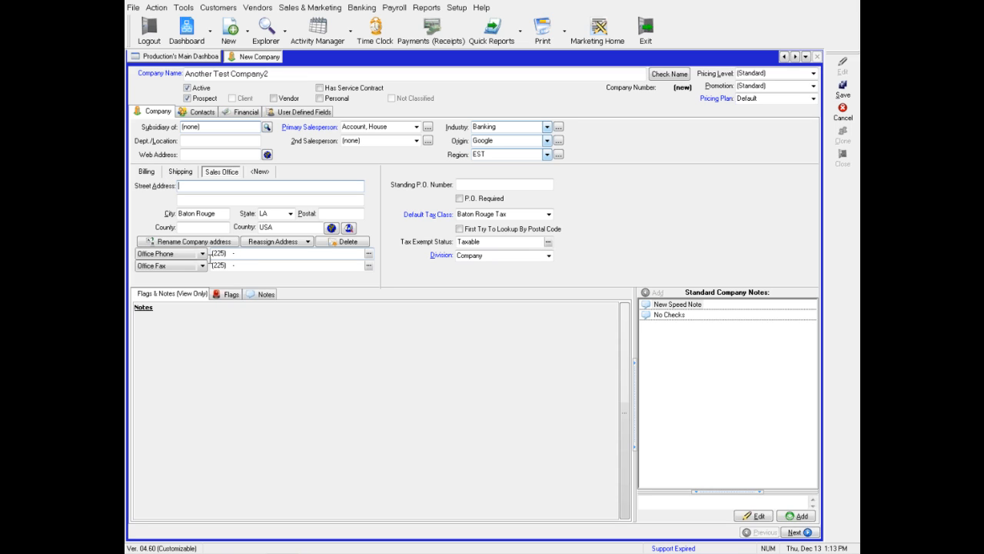
{"action": "left_click", "coordinate": [242, 256]}
{"action": "type", "text": "55555555"}
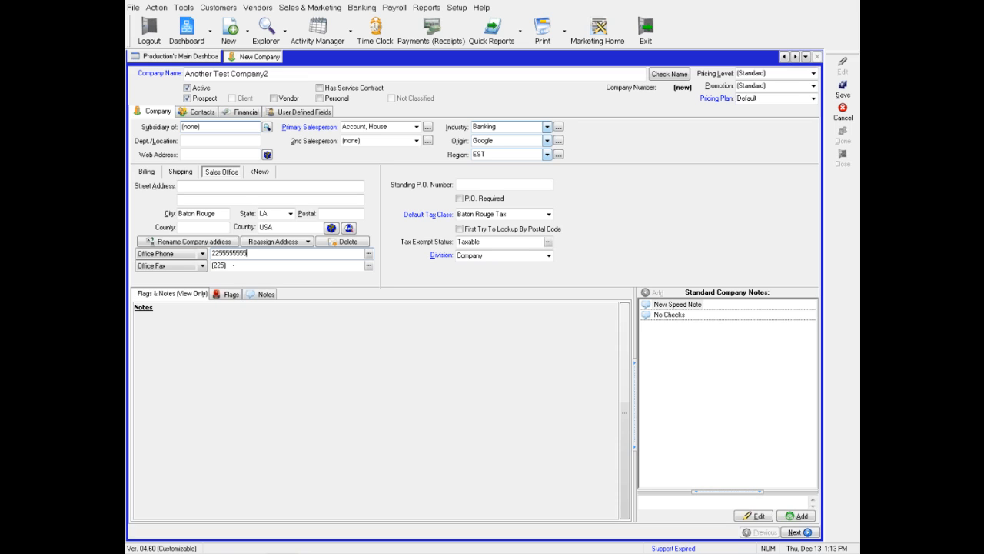
{"action": "left_click", "coordinate": [247, 265]}
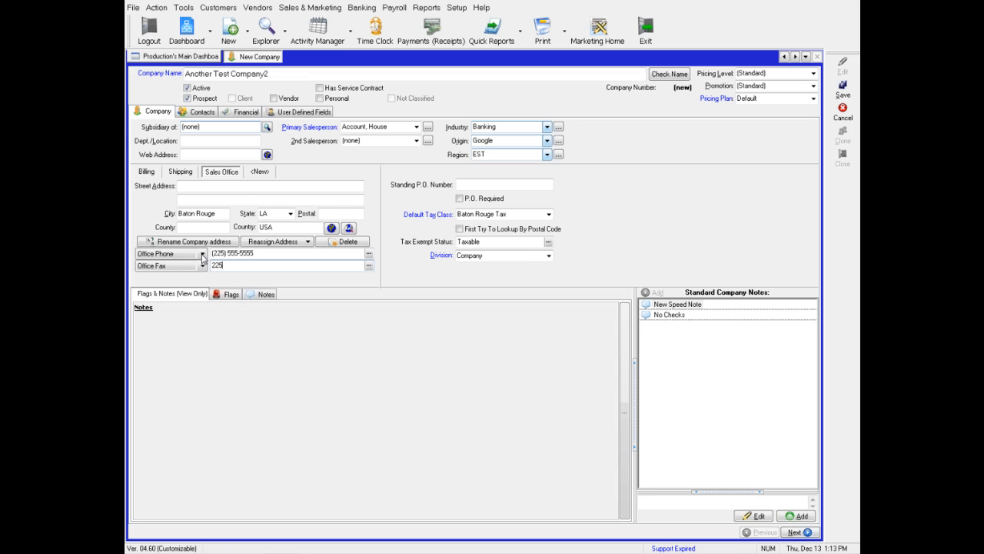
{"action": "left_click", "coordinate": [202, 256]}
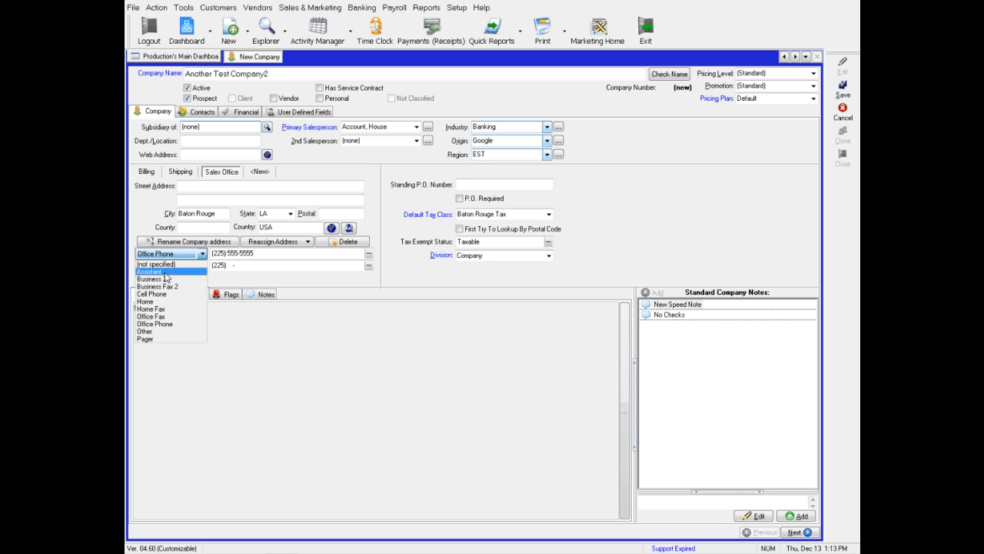
{"action": "left_click", "coordinate": [236, 267]}
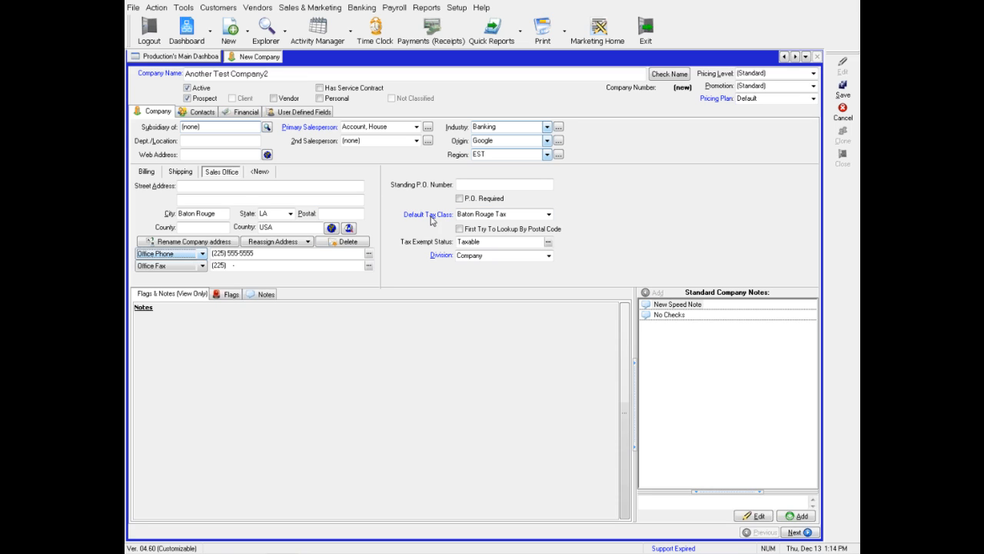
Keep Baton Rouge Tax as default tax class and set tax exempt status to All States.
{"action": "left_click", "coordinate": [548, 214]}
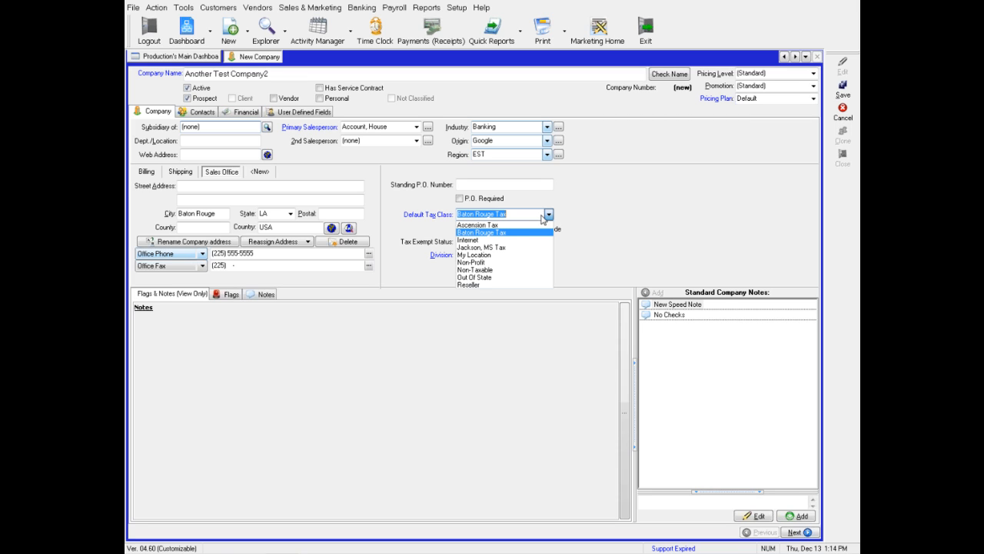
{"action": "left_click", "coordinate": [502, 233]}
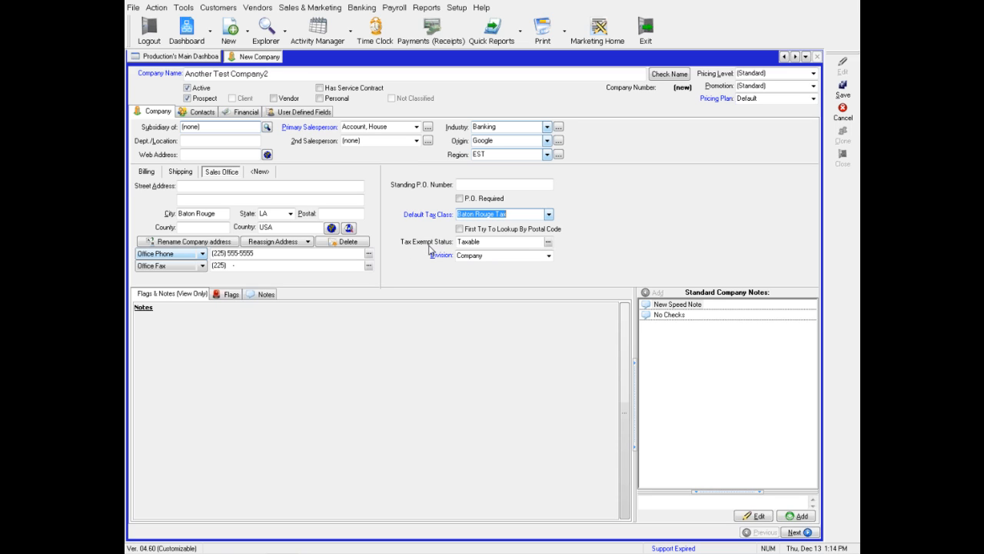
{"action": "left_click", "coordinate": [549, 243]}
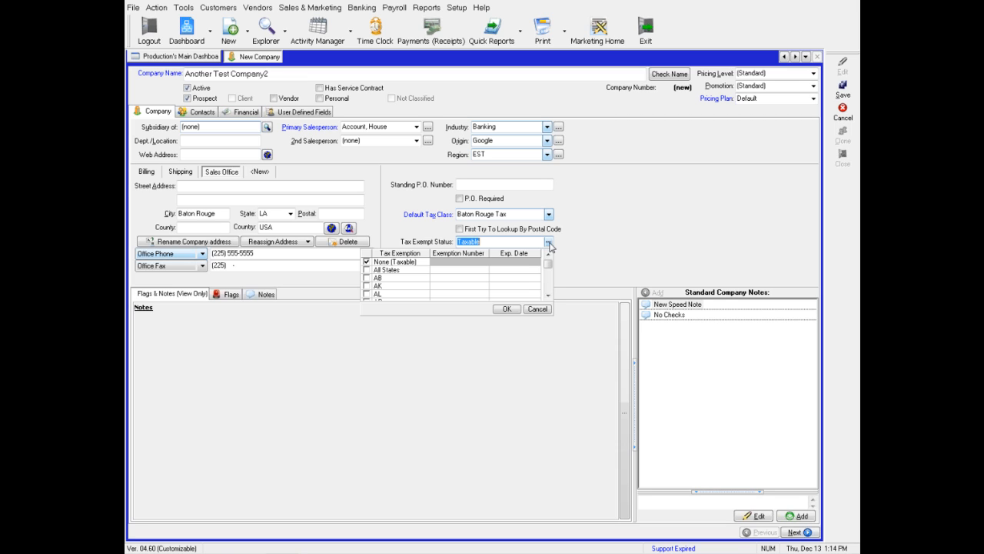
{"action": "left_click", "coordinate": [367, 270]}
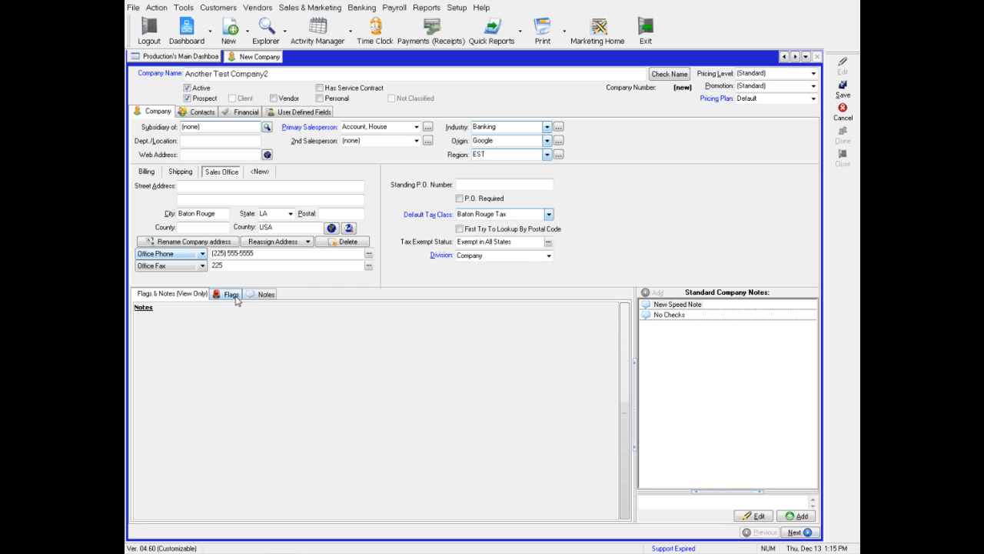
Add the No Checks flag 'Do not accept checks for this customer.' and start a new standard speed note.
{"action": "left_click", "coordinate": [252, 297]}
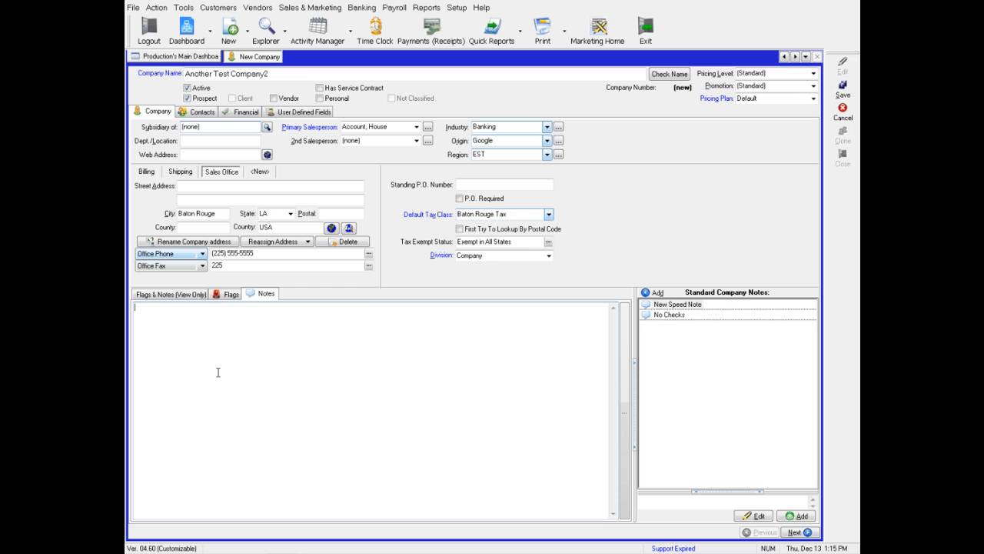
{"action": "left_click", "coordinate": [228, 294]}
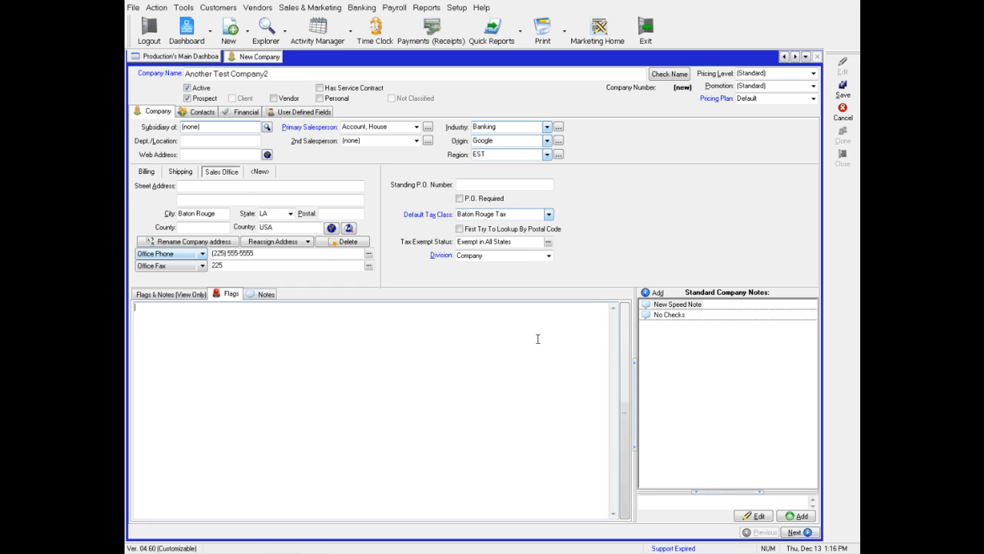
{"action": "double_click", "coordinate": [666, 317]}
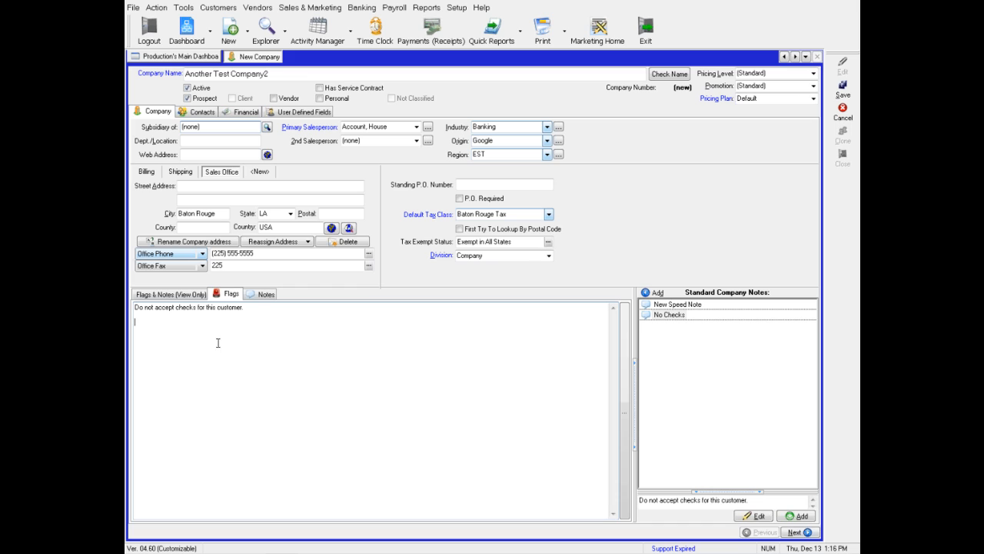
{"action": "left_click", "coordinate": [792, 516]}
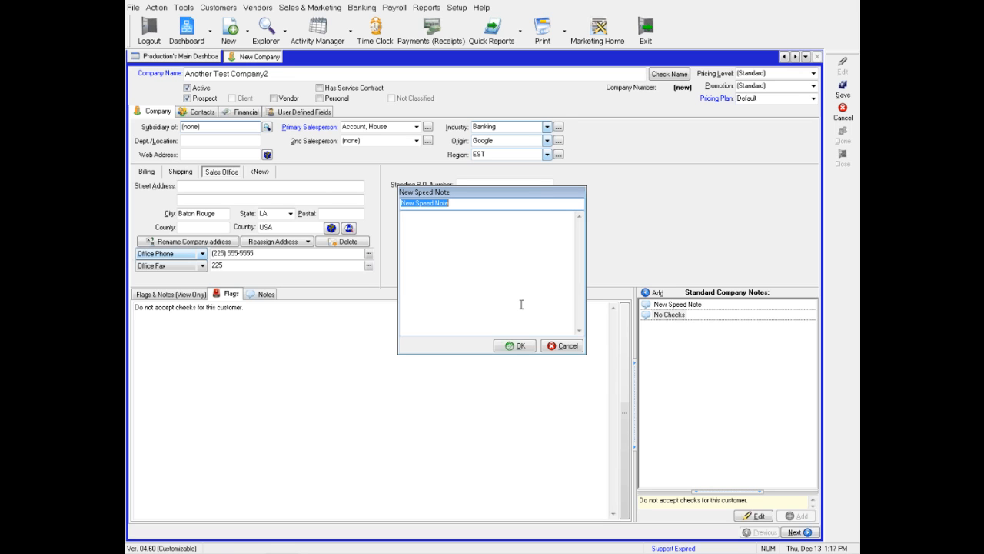
Discard the new speed note, then attempt to save the company and dismiss the missing-contacts error.
{"action": "left_click", "coordinate": [569, 346]}
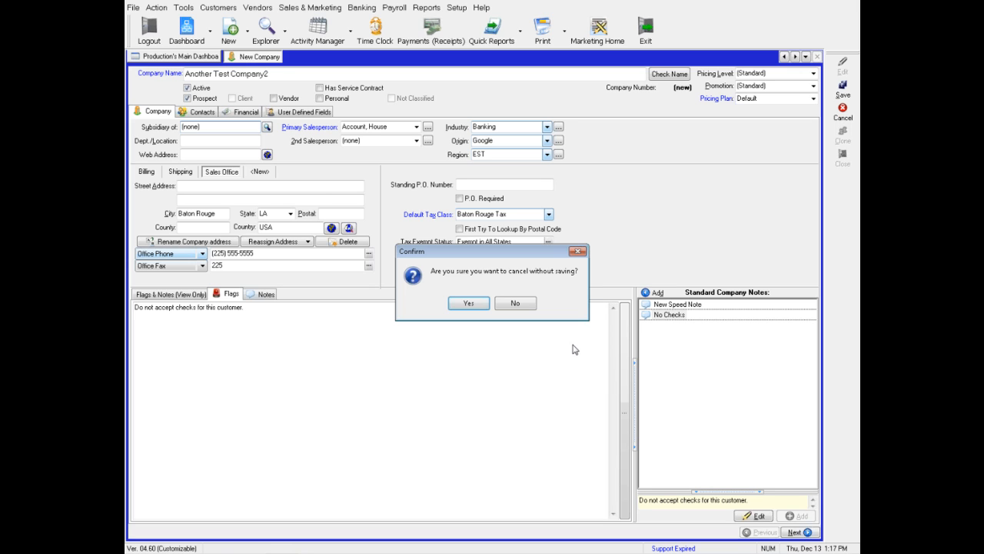
{"action": "left_click", "coordinate": [471, 303]}
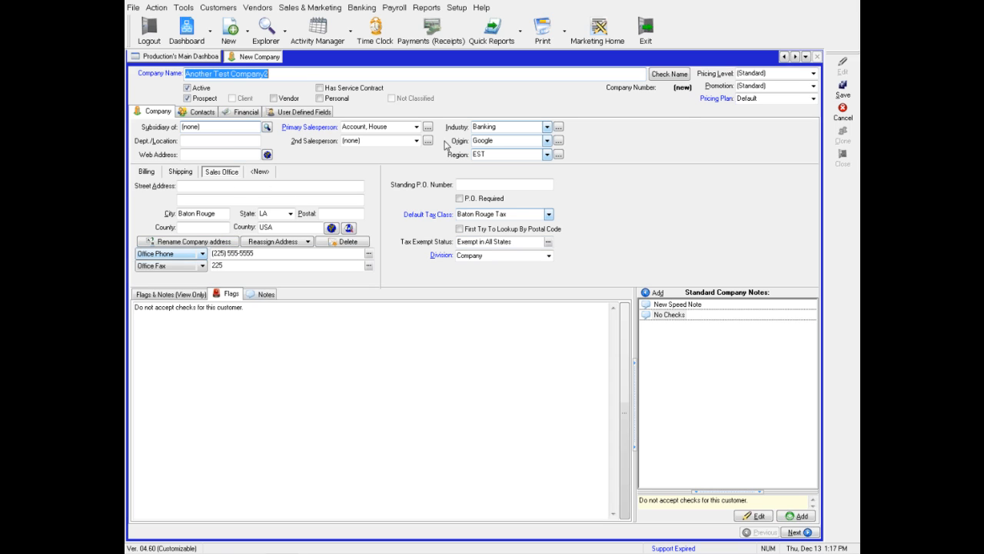
{"action": "left_click", "coordinate": [844, 96]}
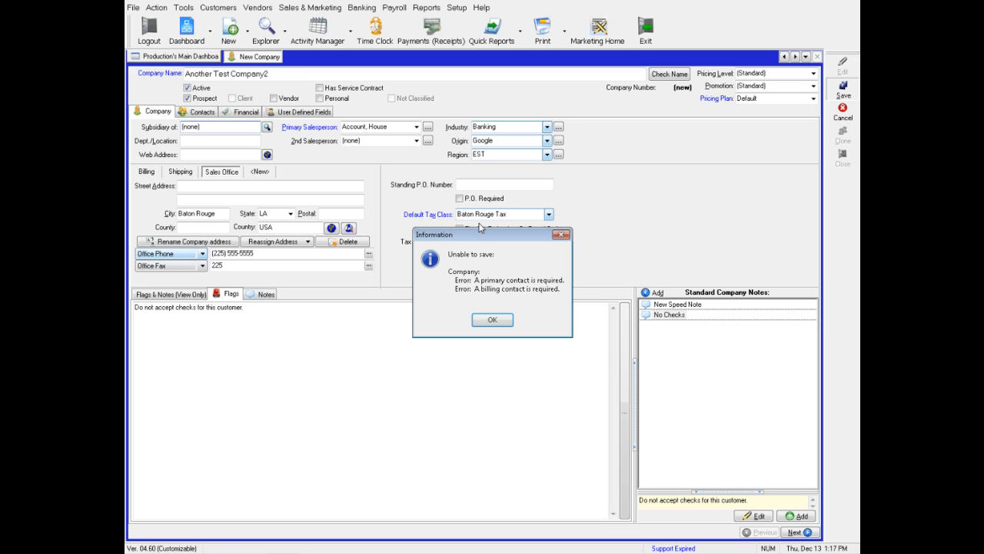
{"action": "left_click", "coordinate": [490, 327]}
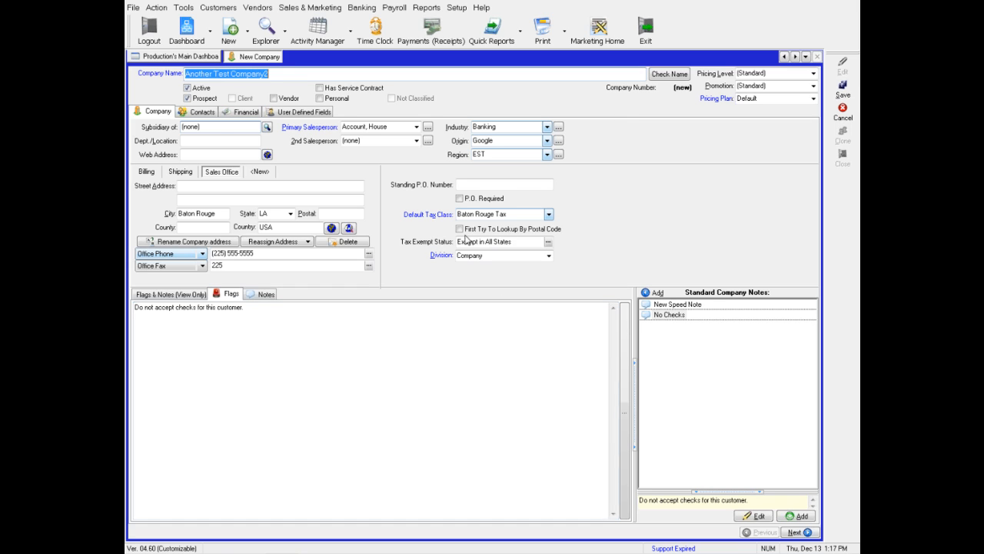
Add a company contact titled Mr. and enter the contact's first and last name.
{"action": "left_click", "coordinate": [196, 117]}
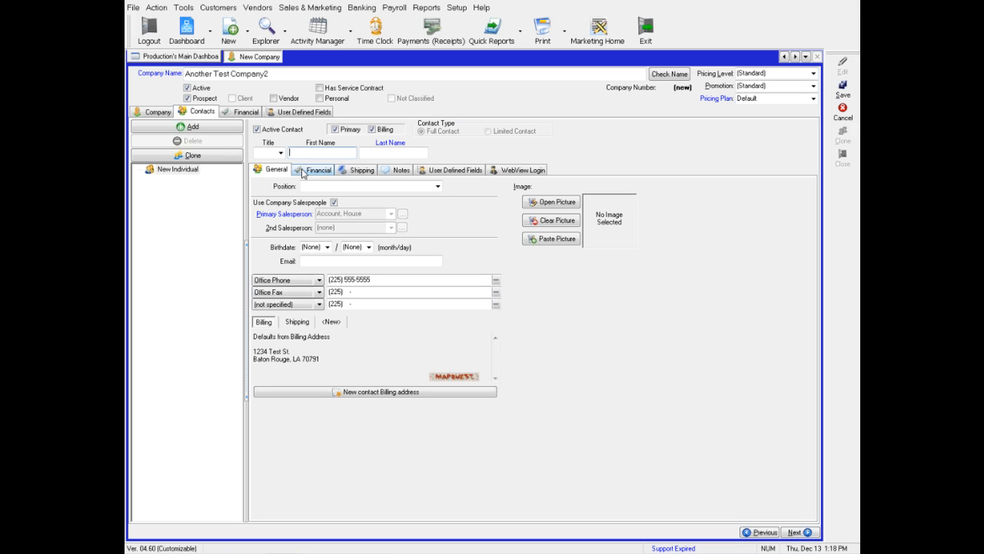
{"action": "left_click", "coordinate": [281, 153]}
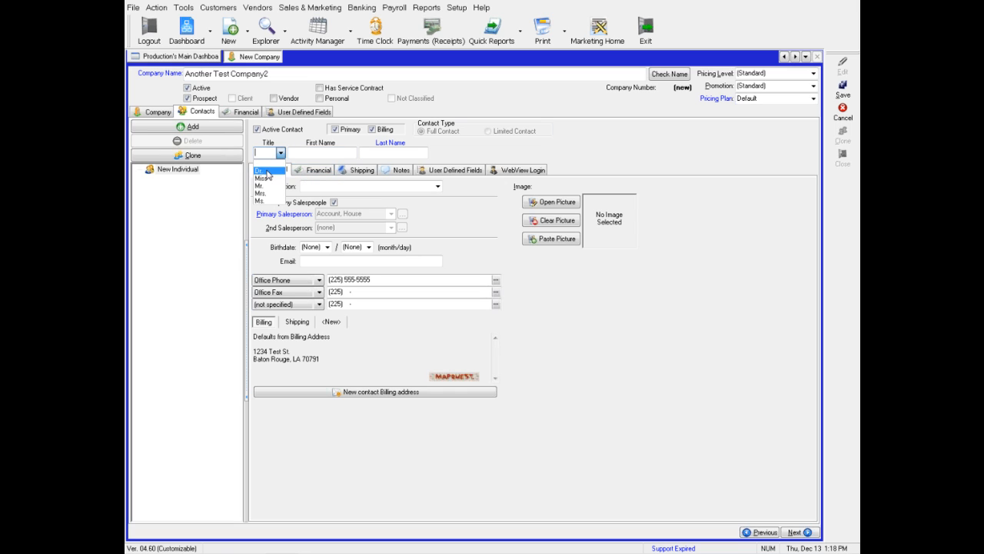
{"action": "left_click", "coordinate": [261, 186]}
{"action": "left_click", "coordinate": [305, 153]}
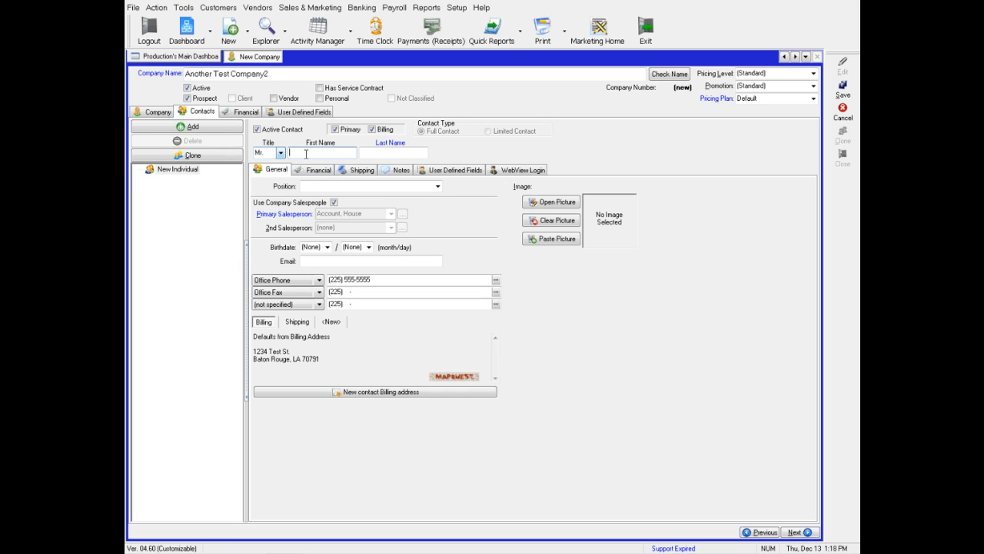
{"action": "key", "text": "Tab"}
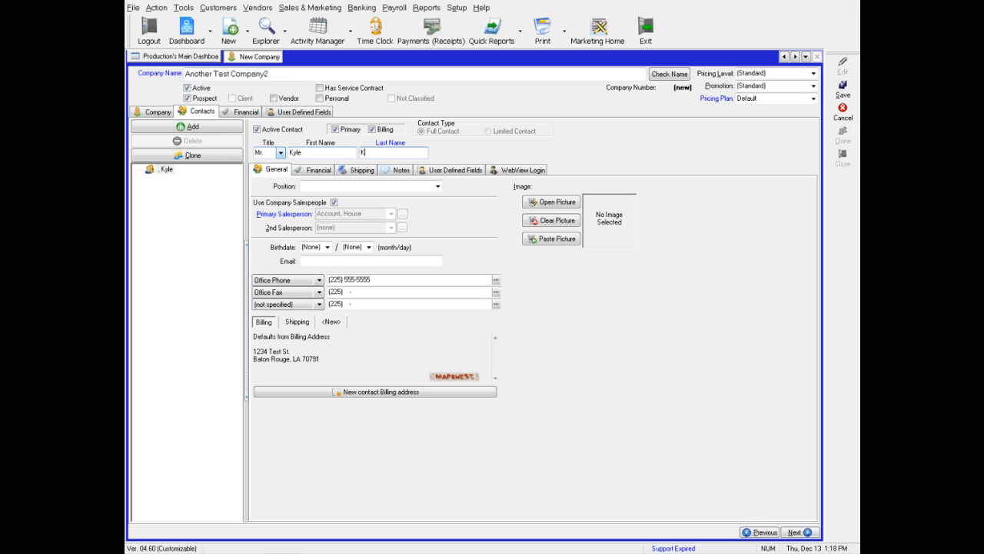
{"action": "left_click", "coordinate": [437, 187]}
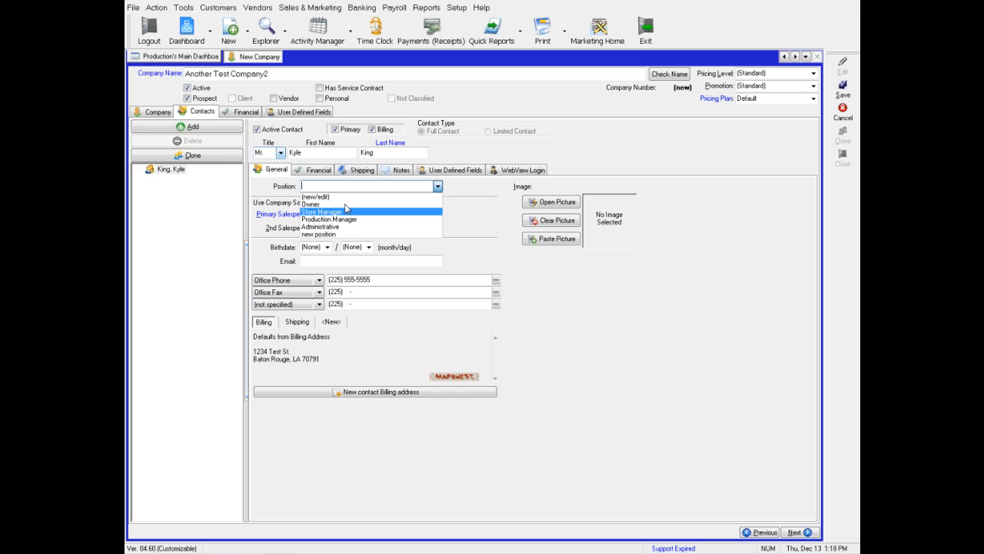
Set the contact's position to Implementation and enter the contact's e-mail address.
{"action": "left_click", "coordinate": [333, 186]}
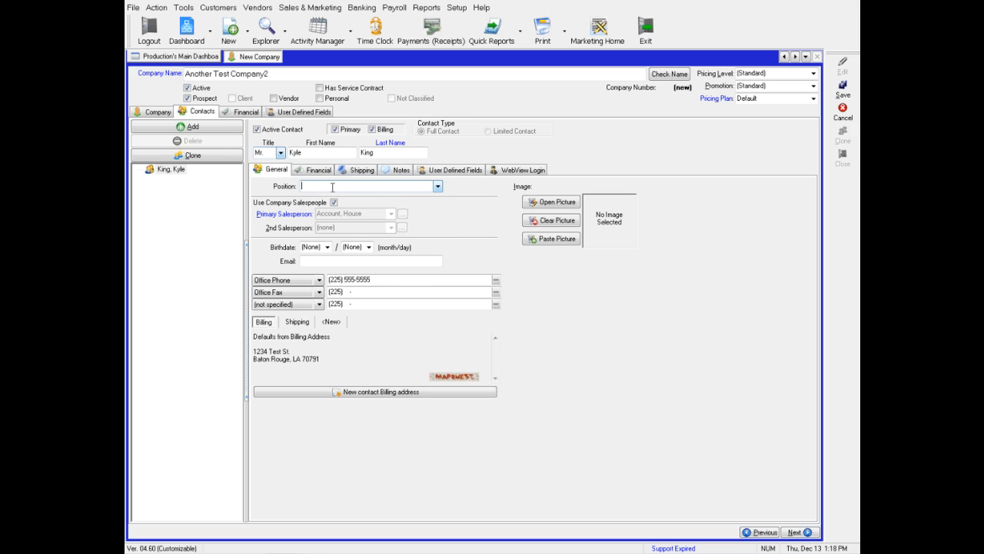
{"action": "type", "text": "Implementation"}
{"action": "left_click", "coordinate": [317, 262]}
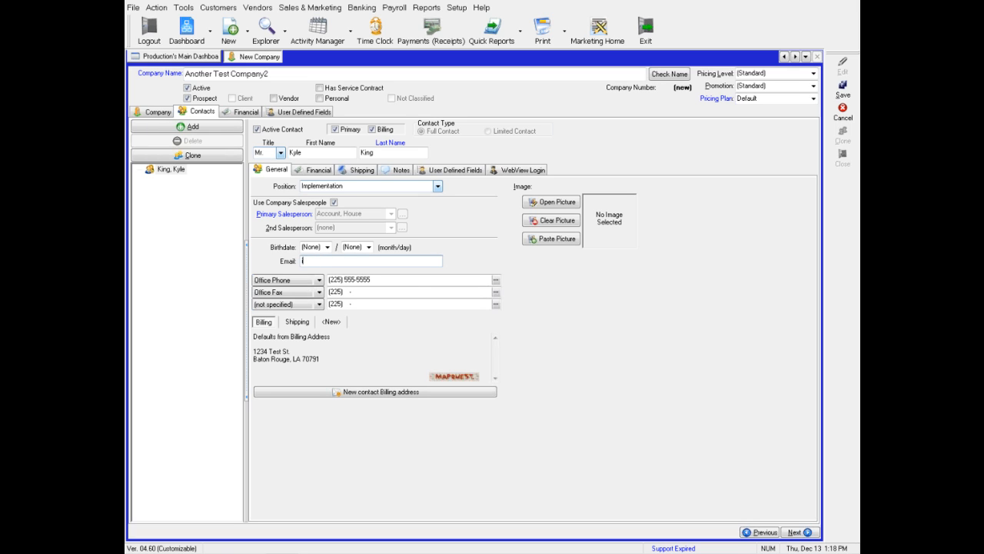
Append an extension to the contact's office phone number.
{"action": "left_click", "coordinate": [377, 280]}
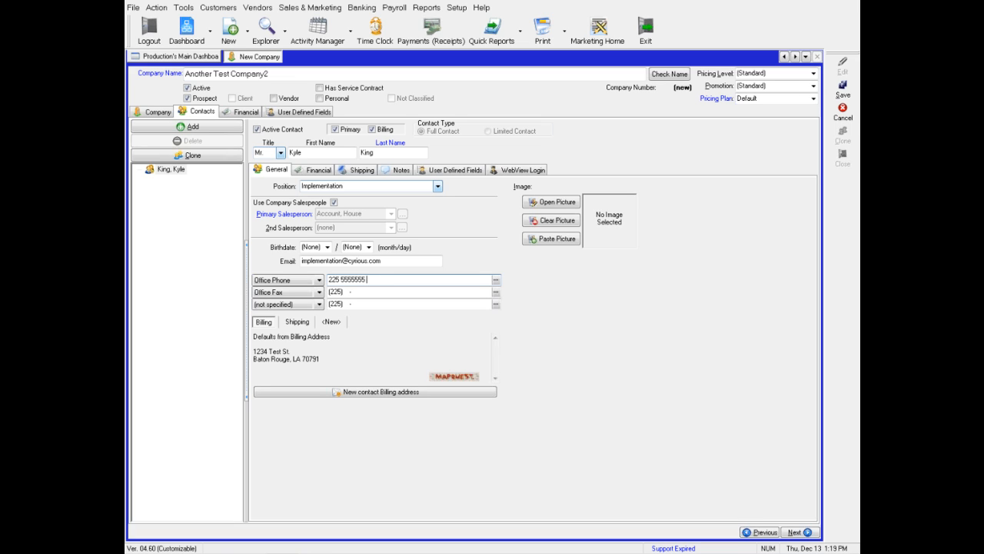
{"action": "type", "text": "x22"}
{"action": "left_click", "coordinate": [377, 291]}
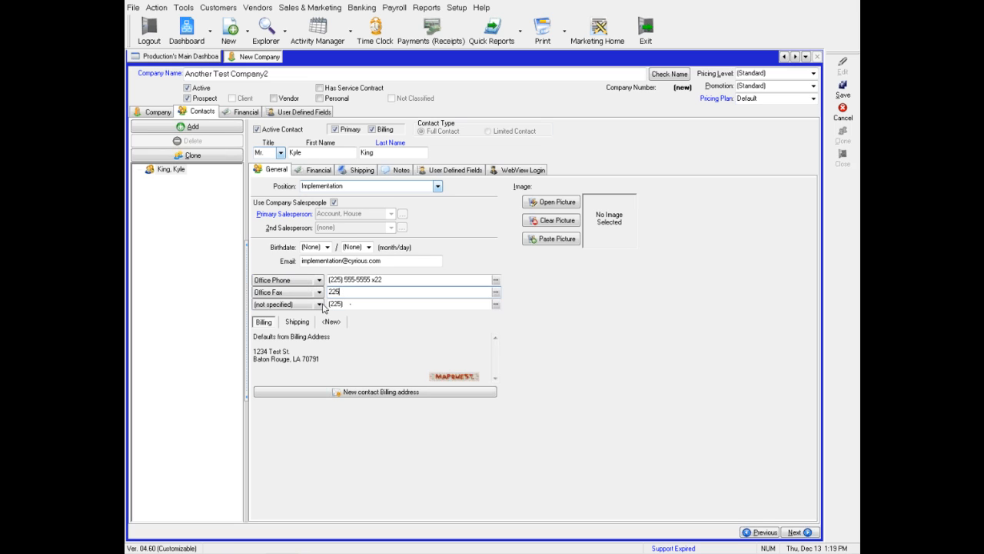
Make the third phone a Cell Phone with the contact's number, then review the shipping and billing addresses.
{"action": "left_click", "coordinate": [319, 304]}
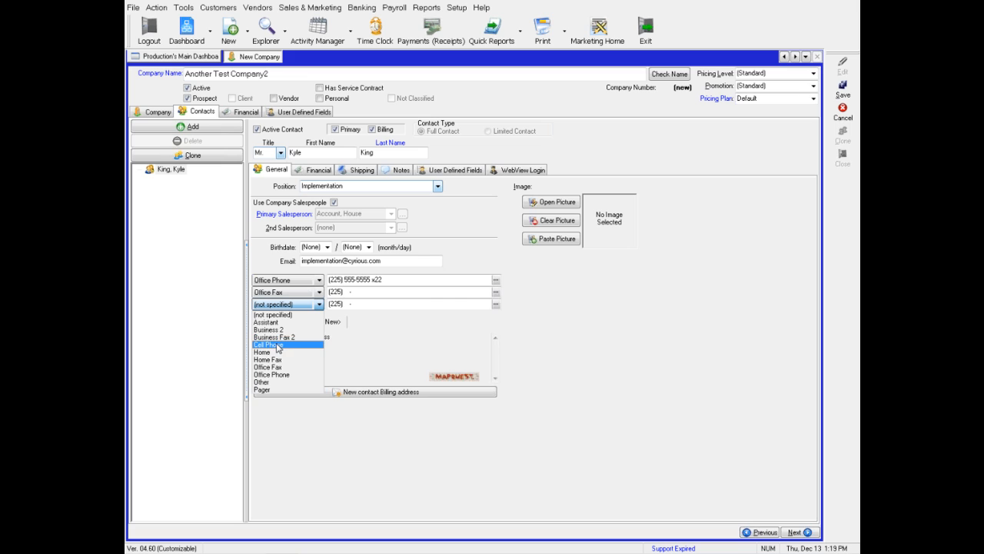
{"action": "left_click", "coordinate": [278, 345]}
{"action": "left_click", "coordinate": [351, 302]}
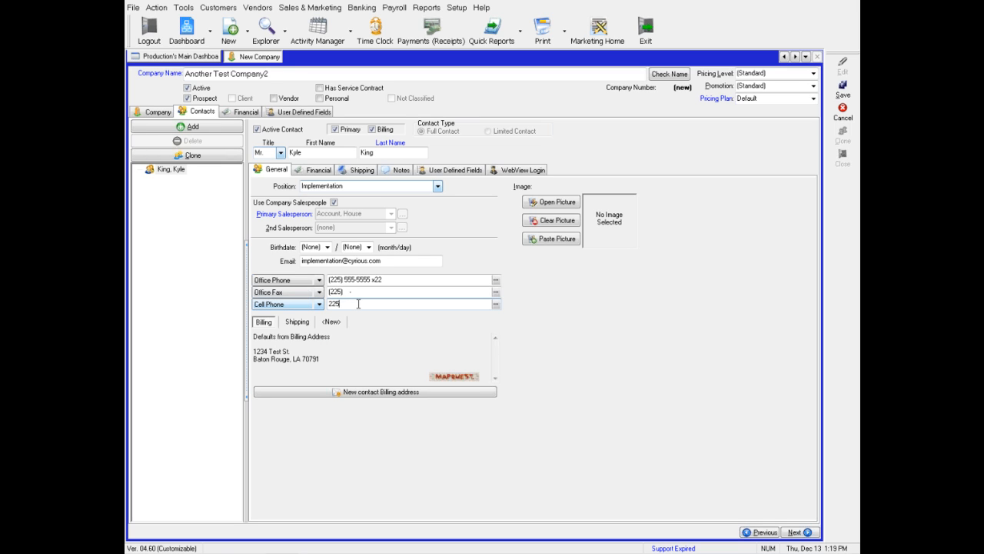
{"action": "type", "text": "7897788"}
{"action": "left_click", "coordinate": [383, 293]}
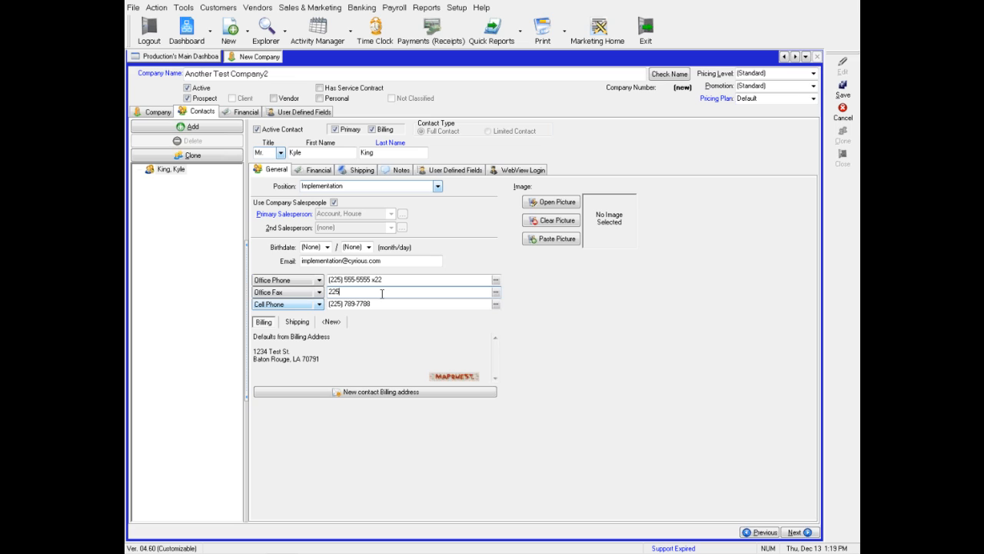
{"action": "left_click", "coordinate": [295, 325]}
{"action": "left_click", "coordinate": [263, 323]}
Add seven blank New Individual contacts, then reselect the first named contact.
{"action": "left_click", "coordinate": [189, 129]}
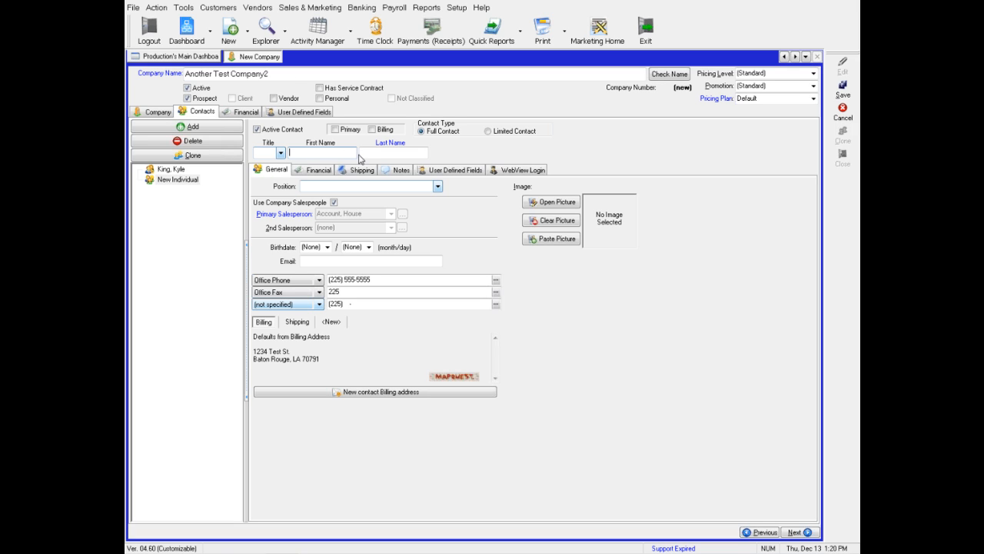
{"action": "double_click", "coordinate": [189, 127]}
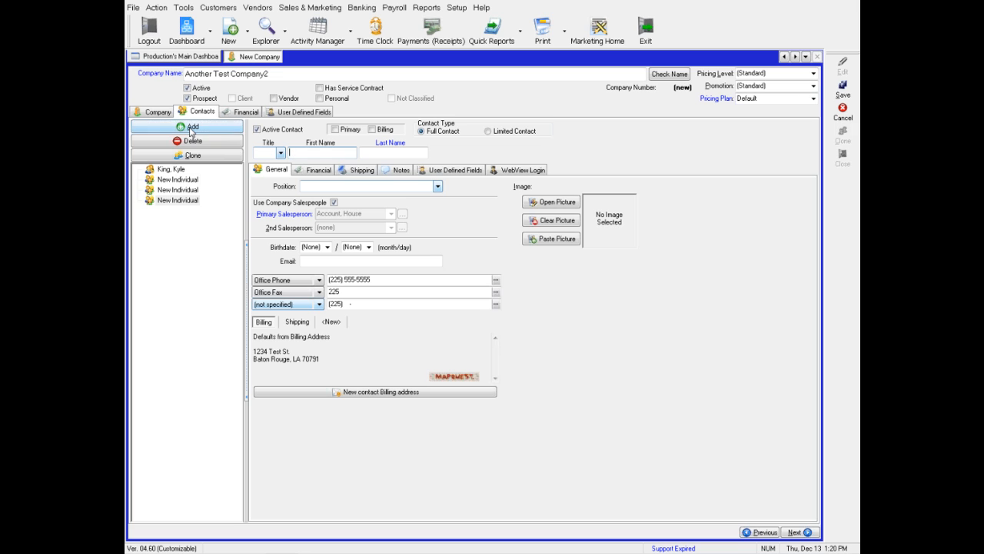
{"action": "left_click", "coordinate": [190, 130]}
{"action": "left_click", "coordinate": [190, 132]}
{"action": "left_click", "coordinate": [190, 131]}
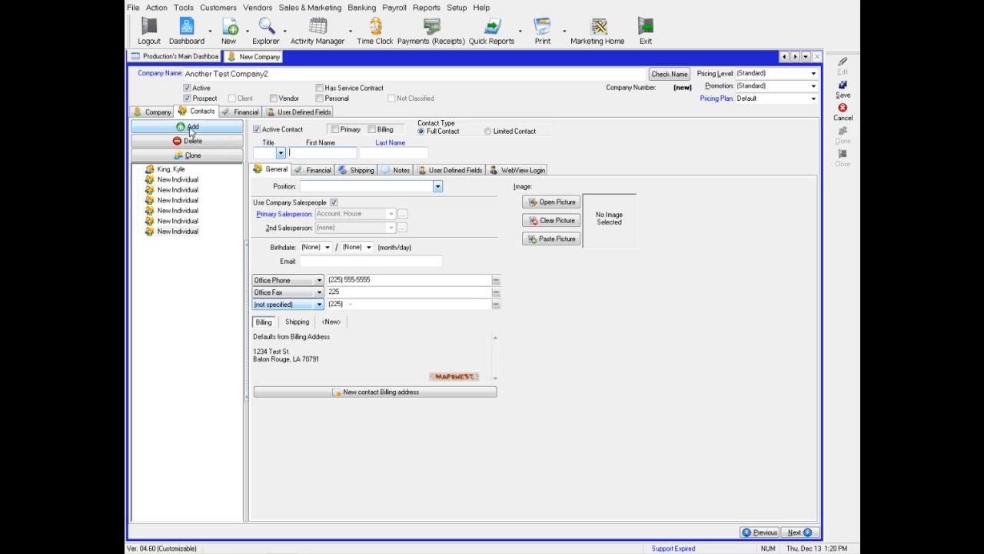
{"action": "left_click", "coordinate": [190, 131]}
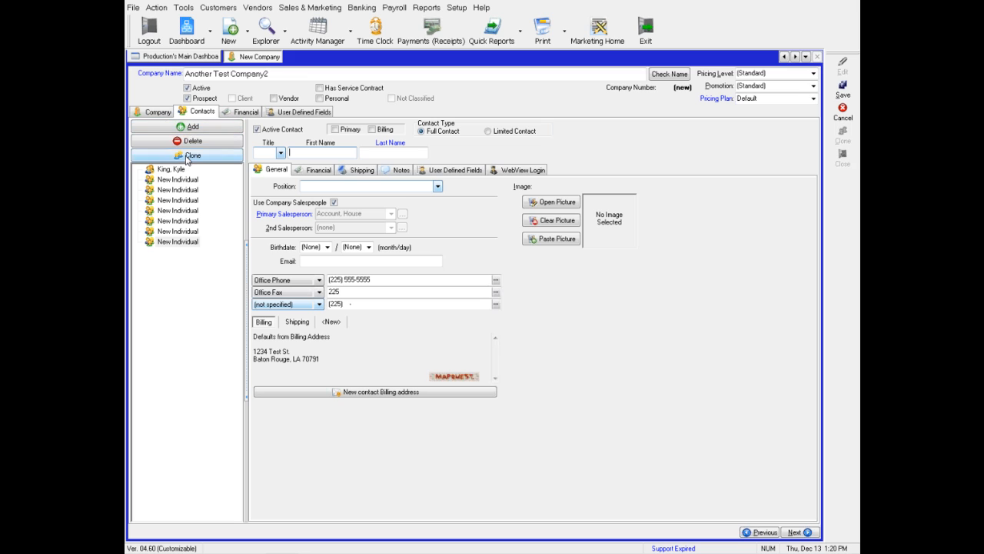
{"action": "left_click", "coordinate": [178, 172]}
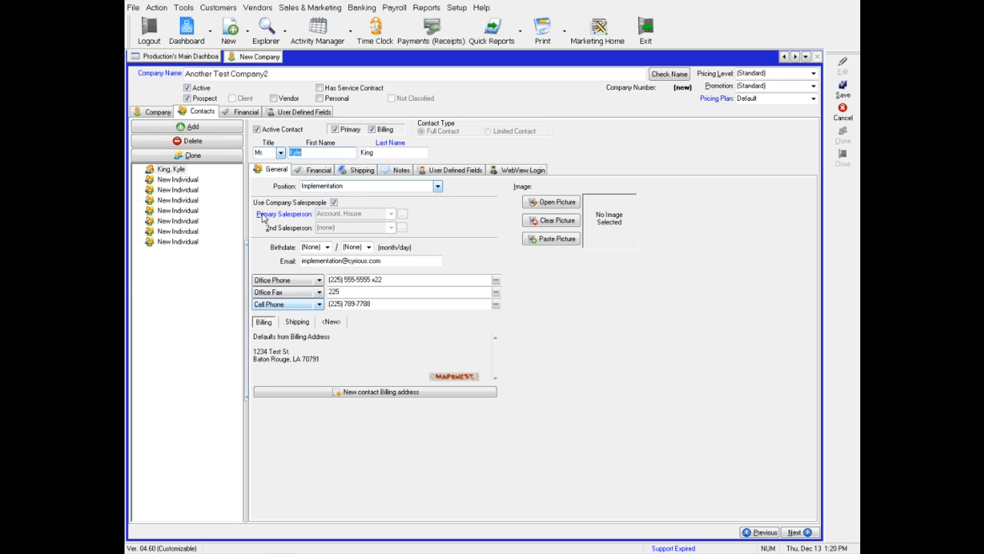
Mark the third blank New Individual contact as Primary and show the Financial tab.
{"action": "left_click", "coordinate": [184, 181]}
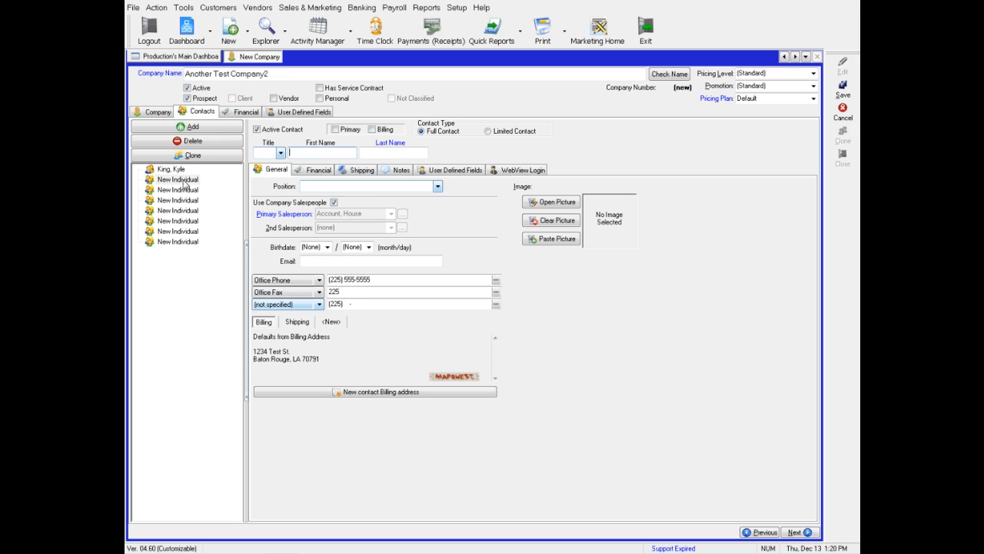
{"action": "left_click", "coordinate": [336, 130]}
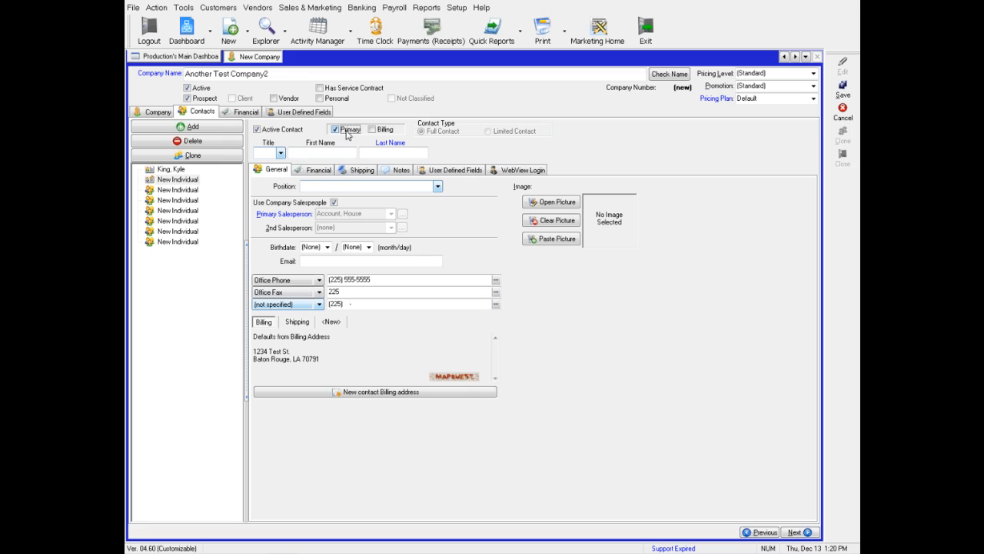
{"action": "left_click", "coordinate": [170, 170]}
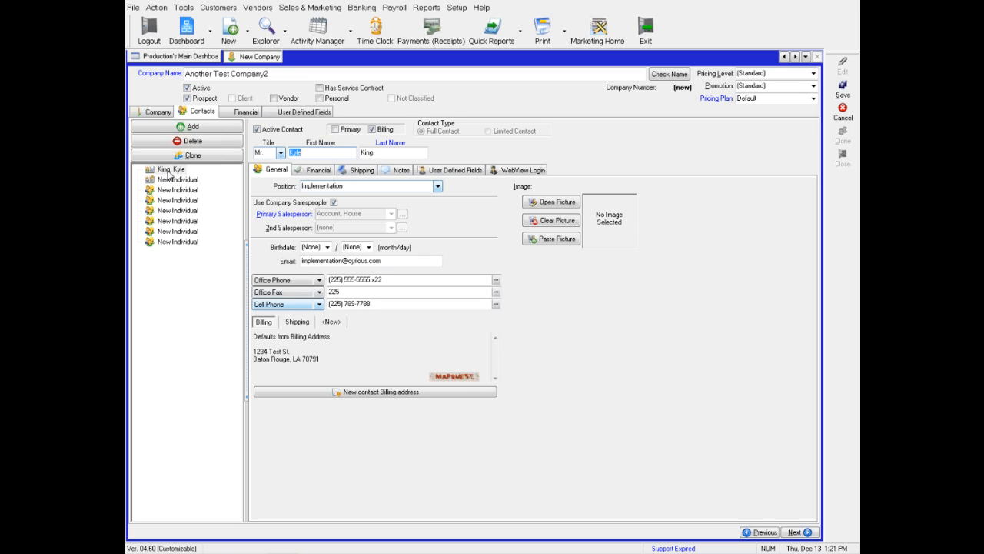
{"action": "left_click", "coordinate": [172, 180]}
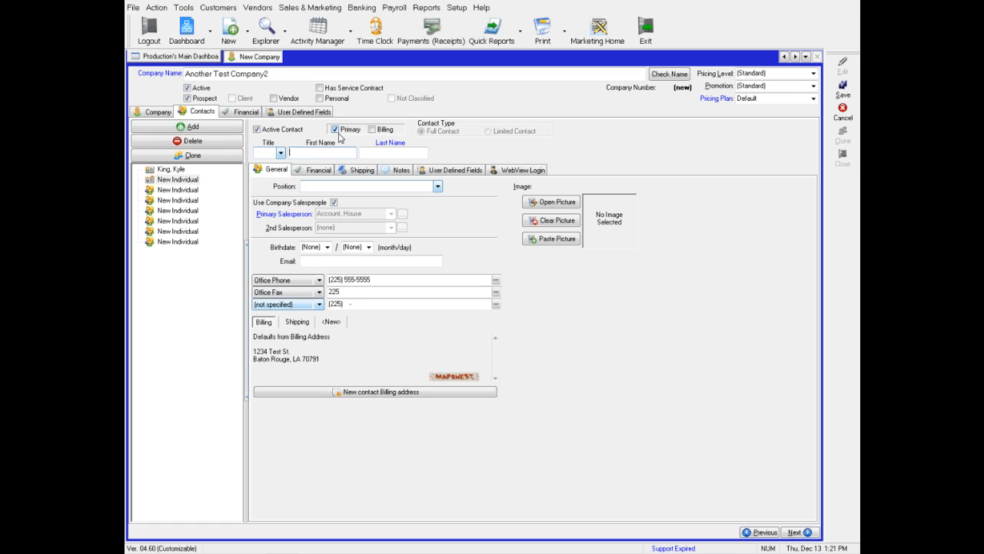
{"action": "left_click", "coordinate": [185, 201]}
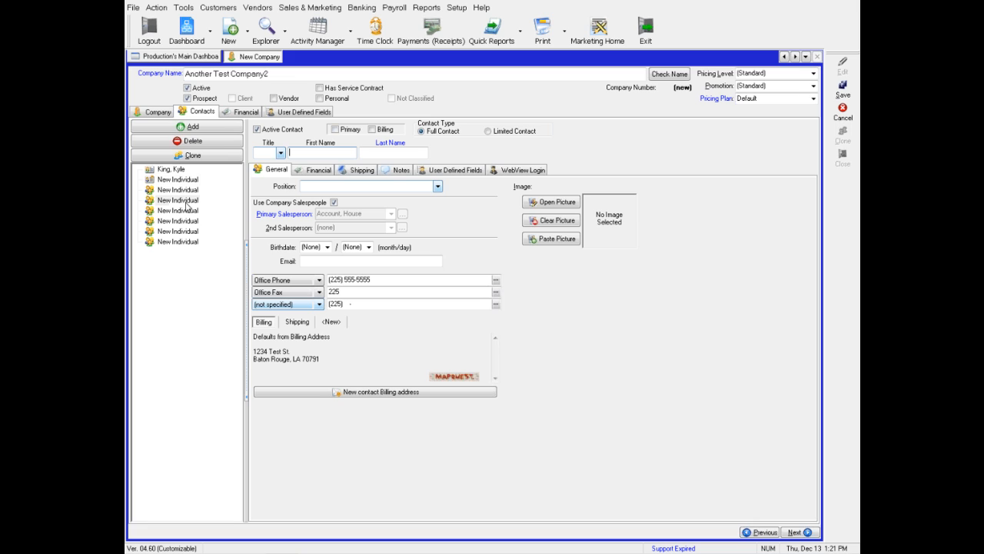
{"action": "left_click", "coordinate": [342, 130]}
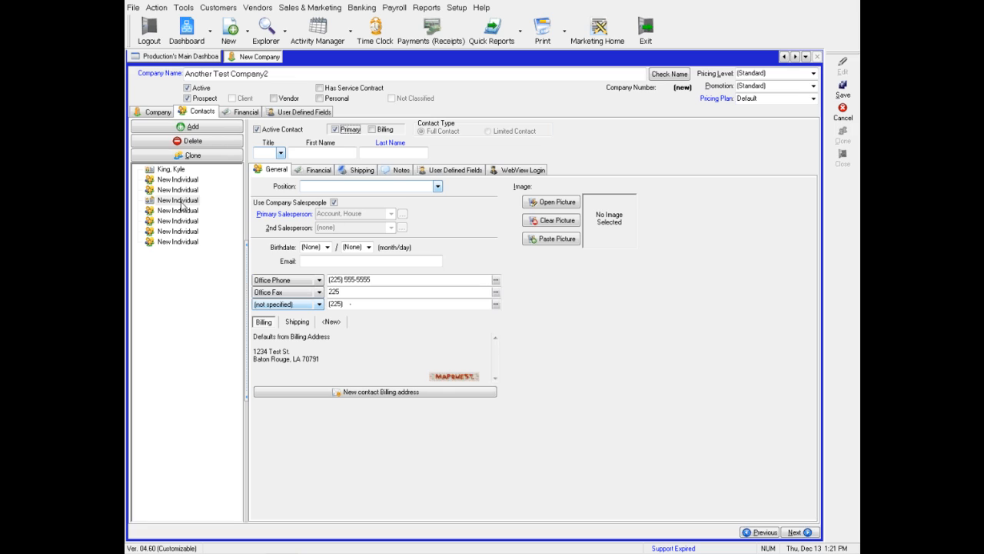
{"action": "left_click", "coordinate": [243, 113]}
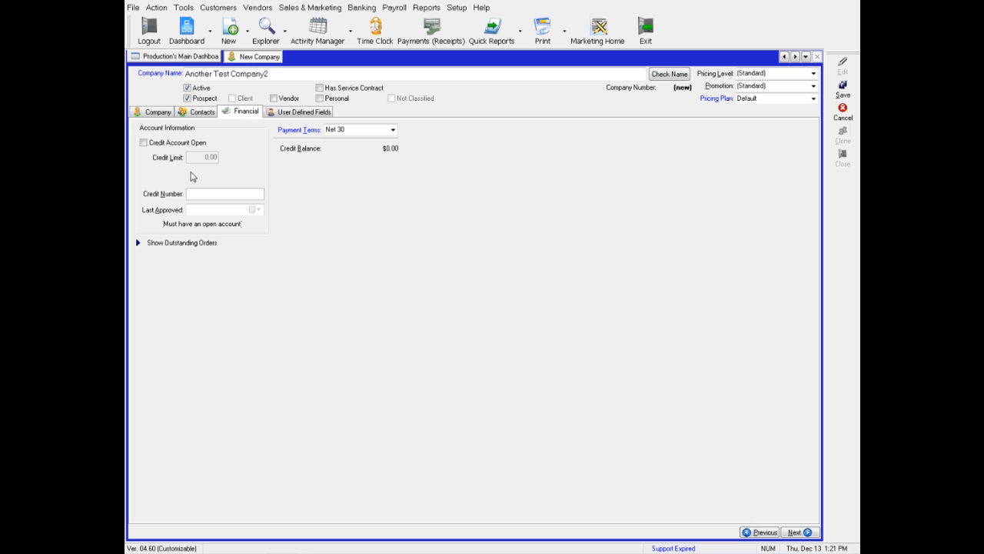
Turn on Credit Account Open, keeping the 0.00 credit limit and Net 30 payment terms.
{"action": "left_click", "coordinate": [158, 145]}
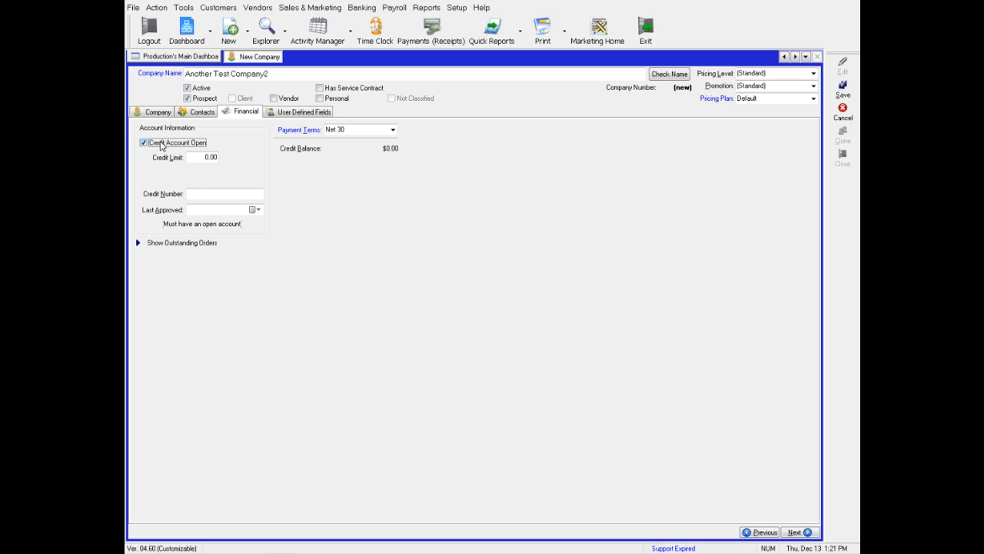
{"action": "left_click", "coordinate": [193, 157]}
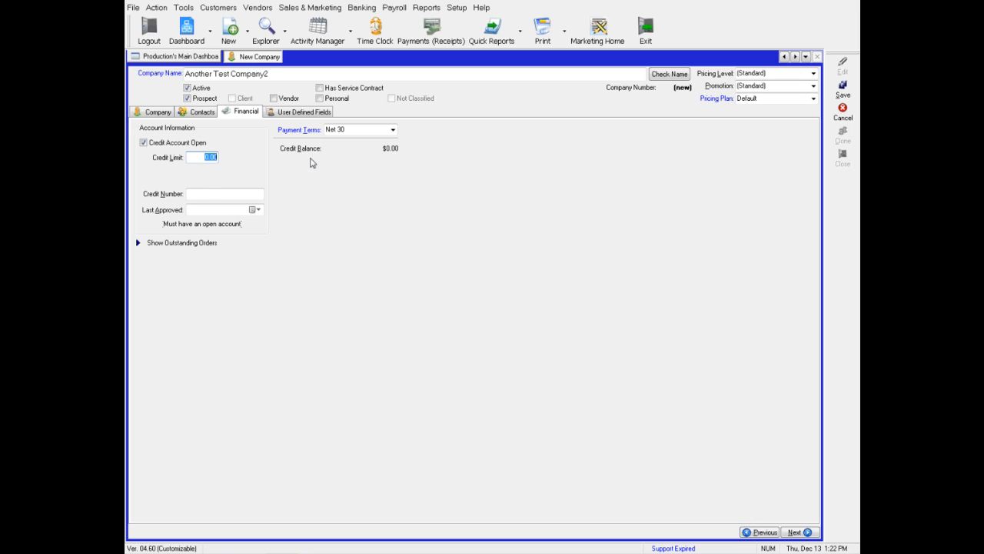
{"action": "left_click", "coordinate": [392, 132]}
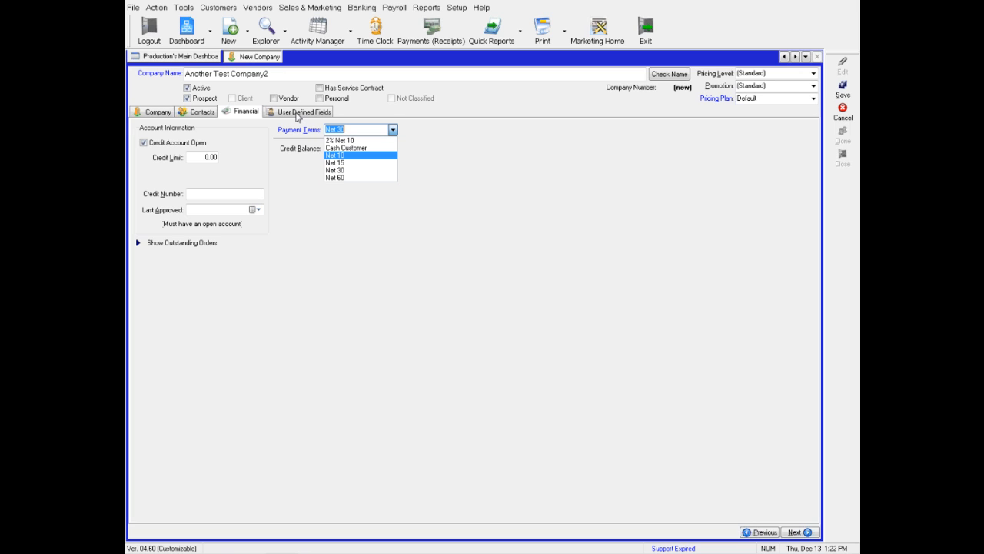
Close the payment terms list unchanged and show the User Defined Fields grid.
{"action": "left_click", "coordinate": [293, 120]}
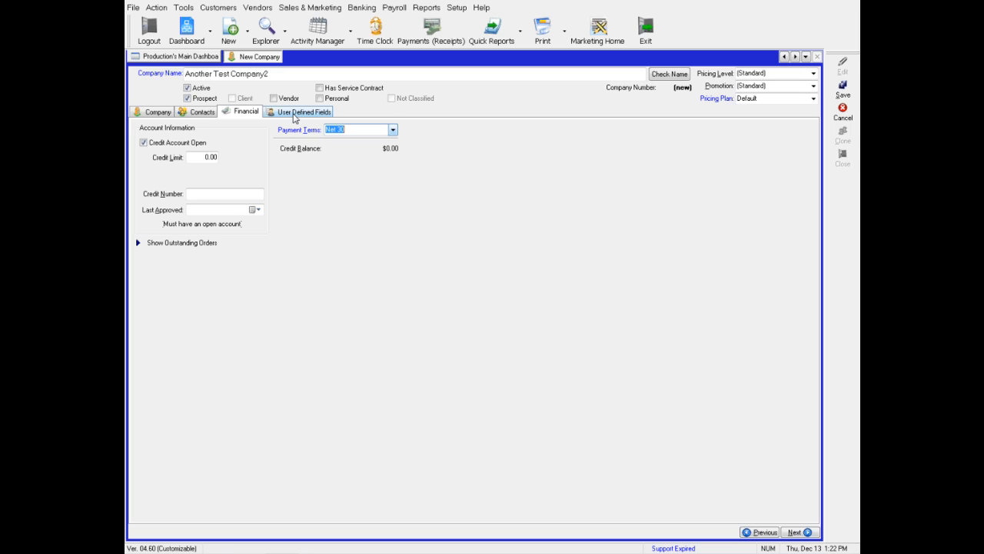
{"action": "left_click", "coordinate": [293, 118]}
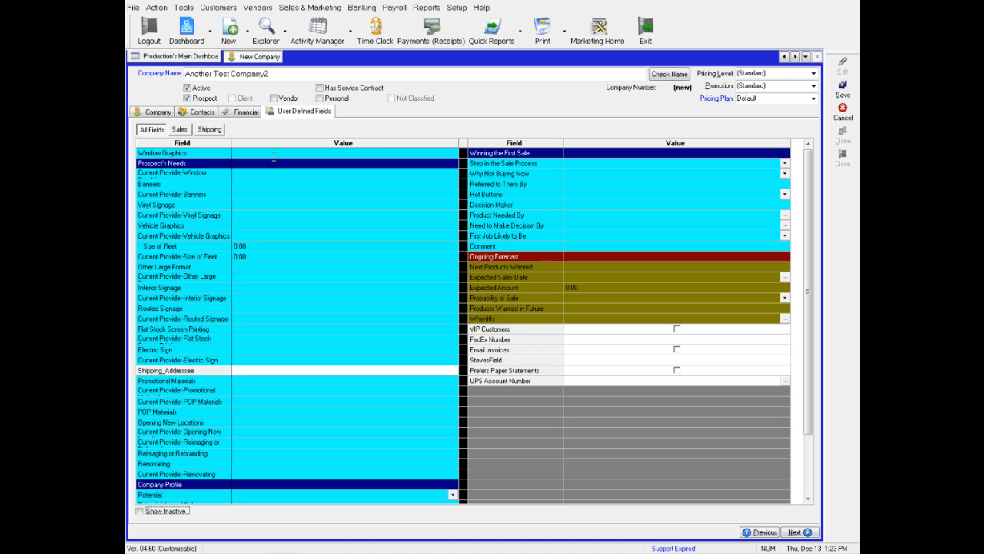
After the missing-primary-contact error, mark the first contact Primary and save the company as number 234.
{"action": "left_click", "coordinate": [843, 88]}
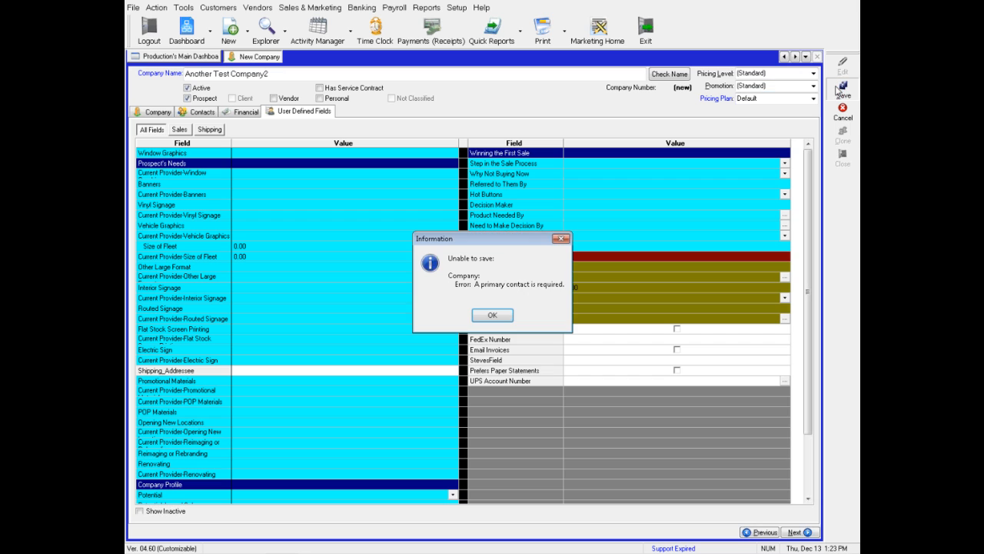
{"action": "left_click", "coordinate": [487, 317]}
{"action": "left_click", "coordinate": [181, 113]}
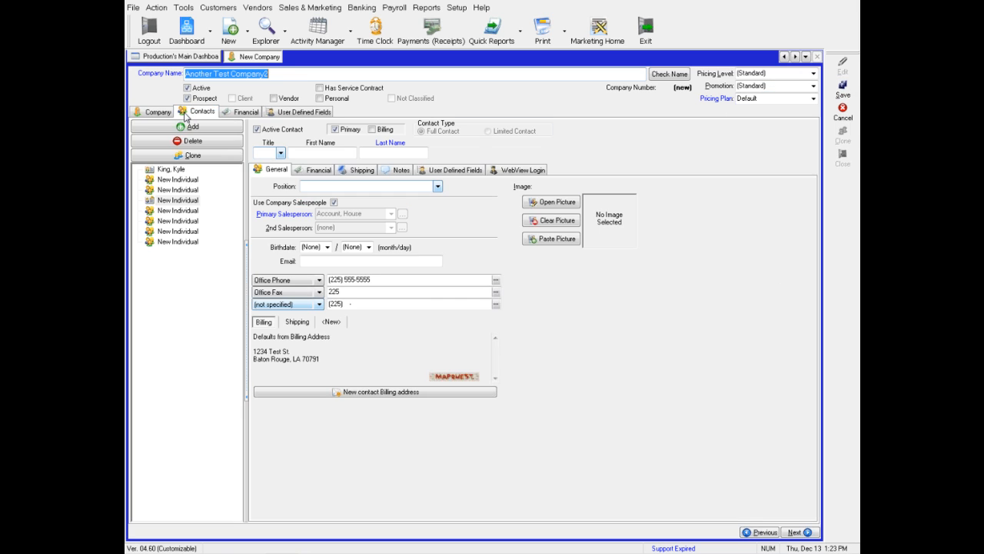
{"action": "left_click", "coordinate": [174, 169]}
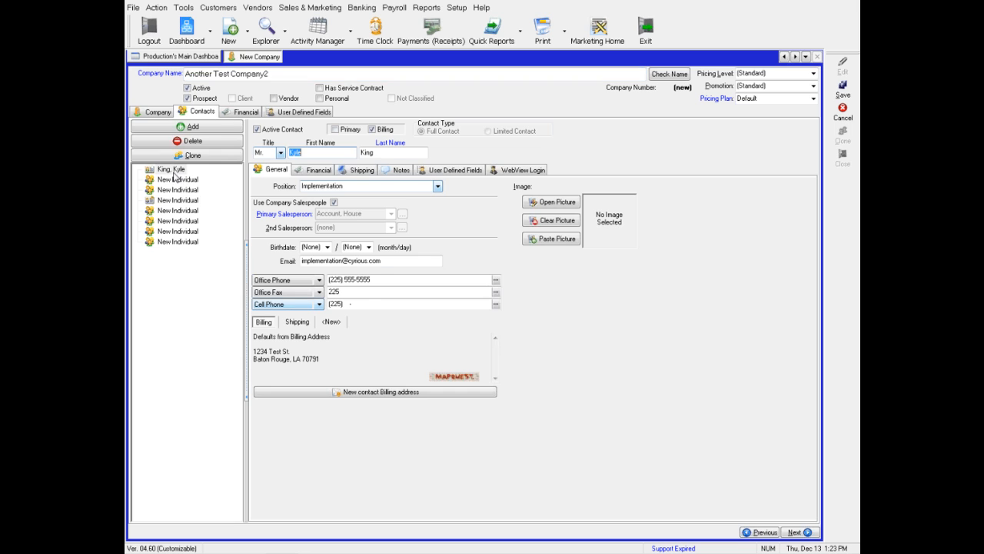
{"action": "left_click", "coordinate": [338, 129]}
{"action": "left_click", "coordinate": [842, 90]}
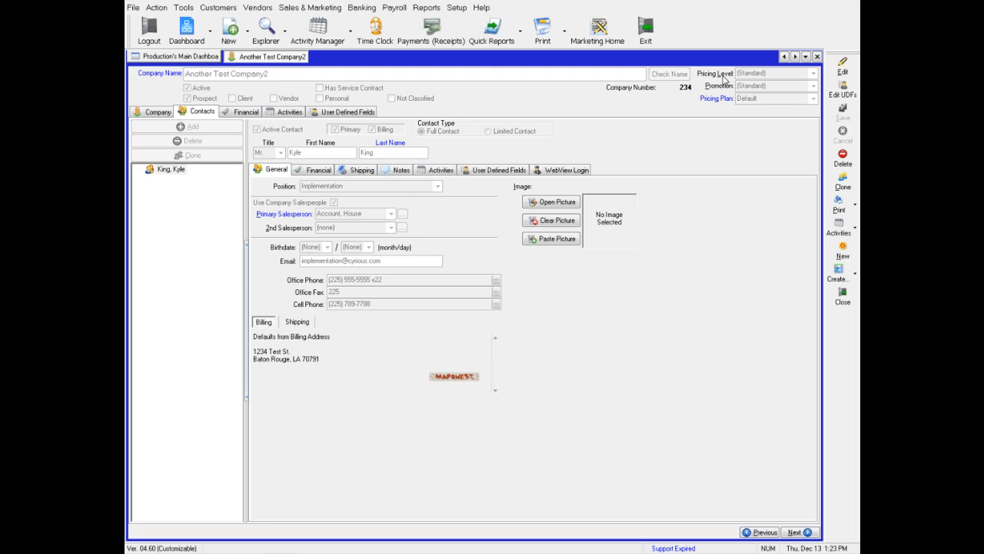
Open Setup > System Setup and select the Company node in the options tree.
{"action": "left_click", "coordinate": [457, 8]}
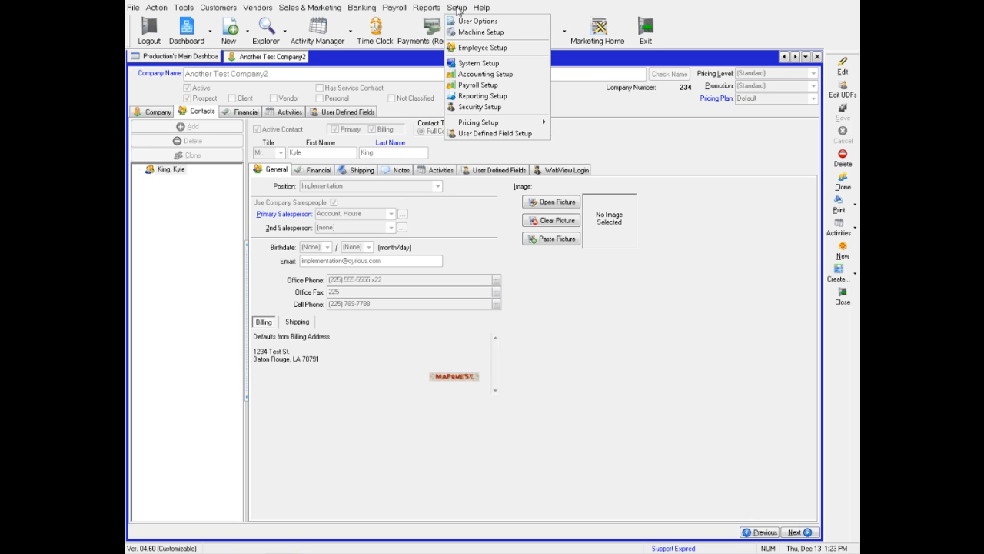
{"action": "left_click", "coordinate": [466, 64]}
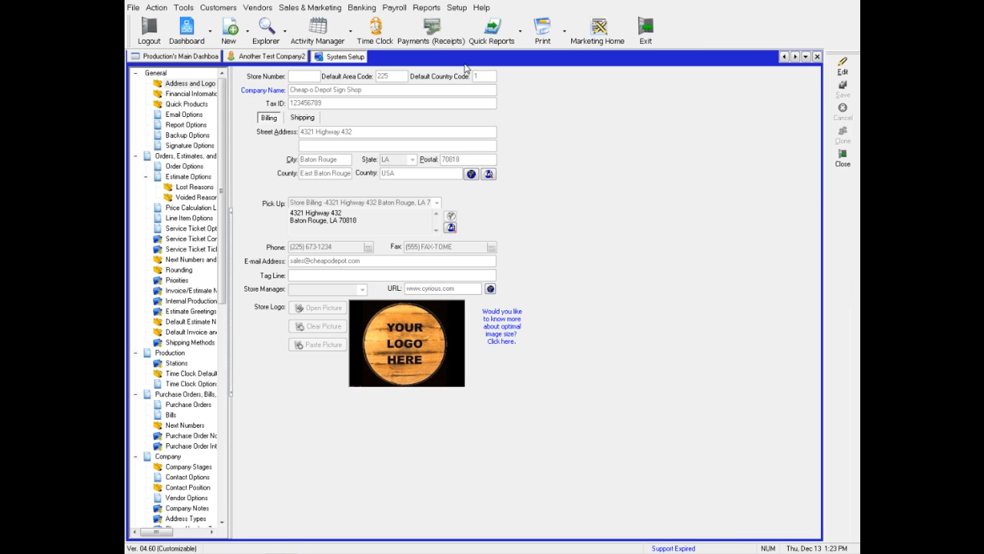
{"action": "left_click_drag", "start_coordinate": [222, 109], "coordinate": [226, 354]}
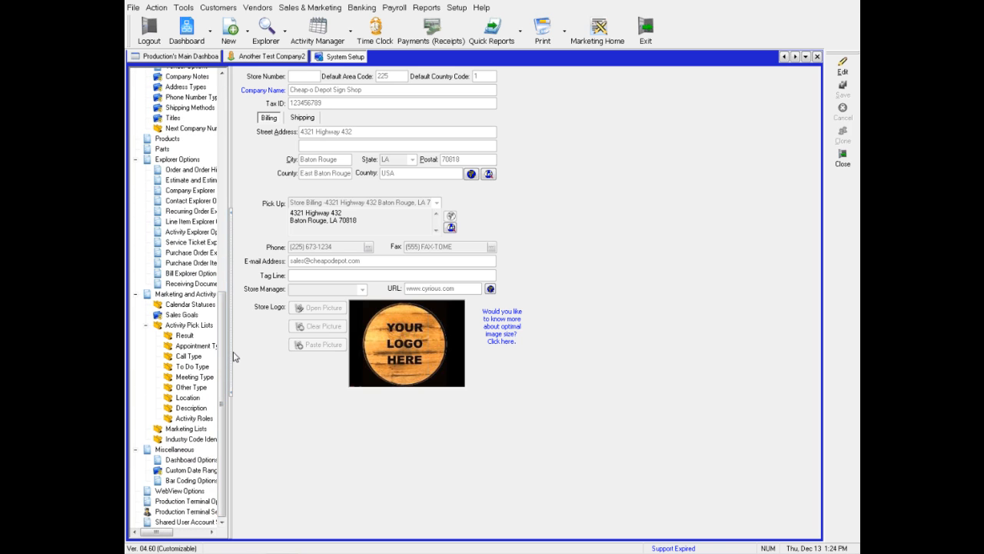
{"action": "left_click_drag", "start_coordinate": [224, 356], "coordinate": [225, 297]}
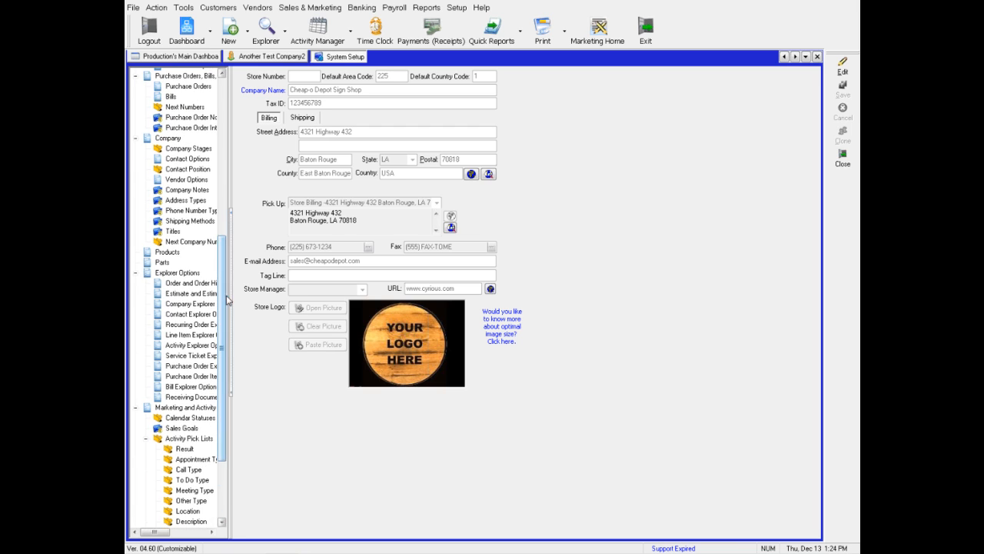
{"action": "left_click", "coordinate": [166, 140]}
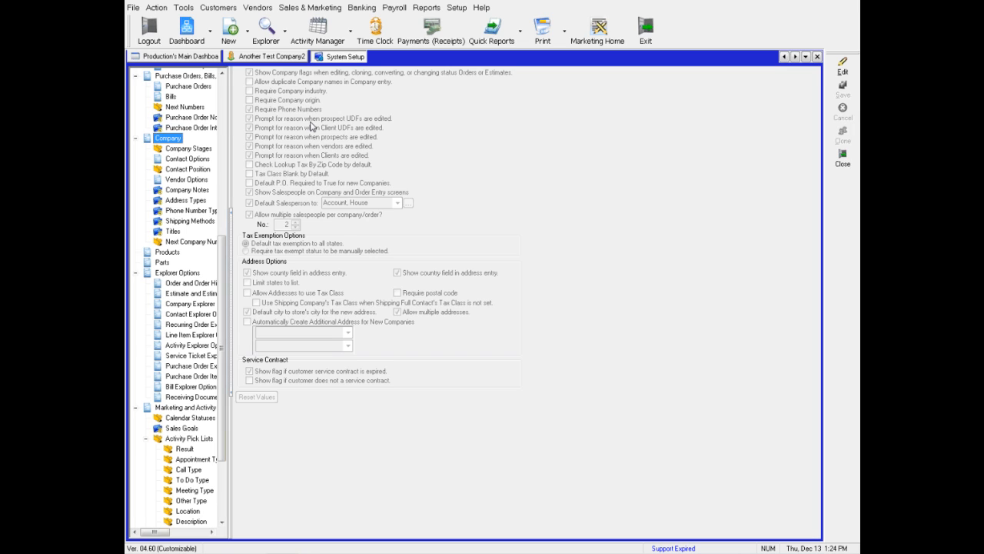
Edit the company options, keeping Account, House as default salesperson and the salesperson count at 2.
{"action": "left_click", "coordinate": [842, 69]}
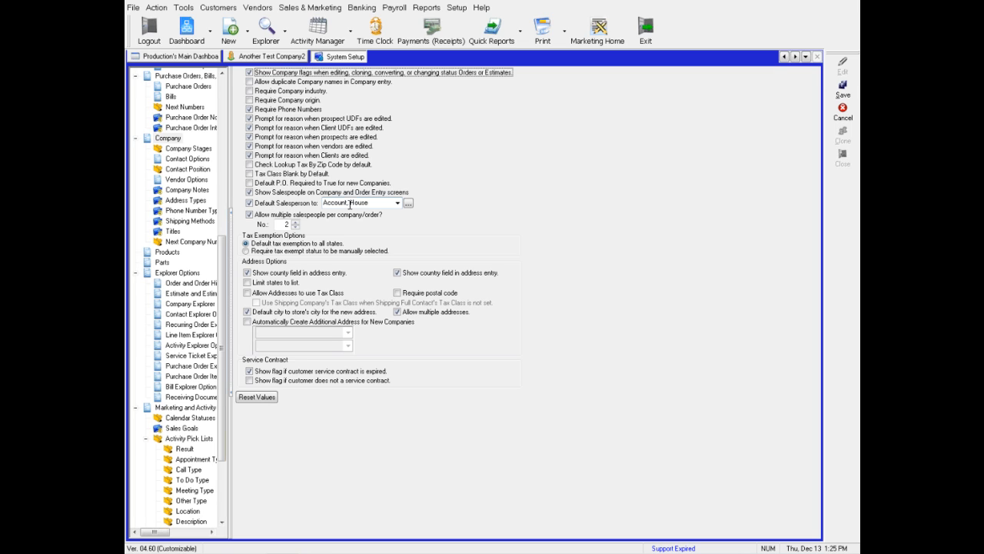
{"action": "left_click", "coordinate": [398, 204]}
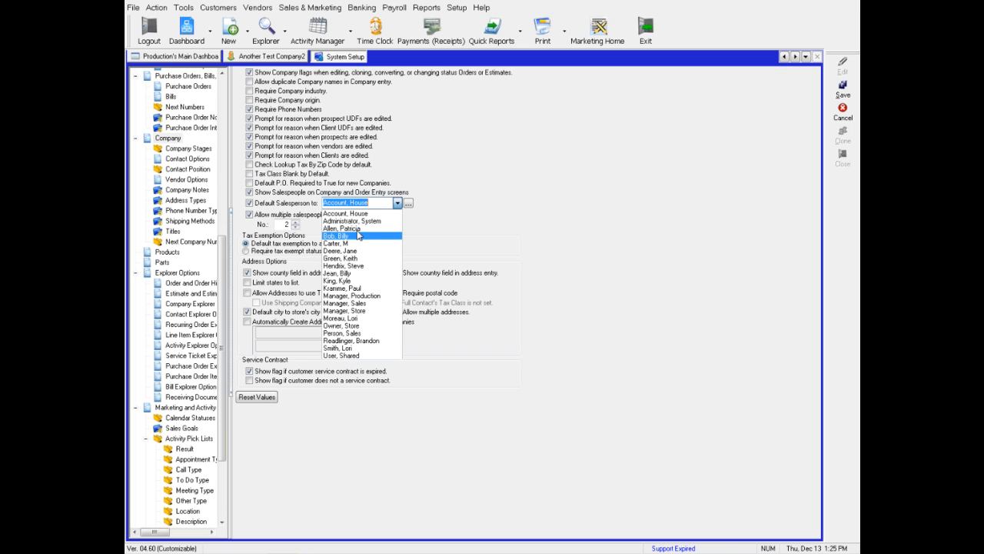
{"action": "left_click", "coordinate": [358, 216]}
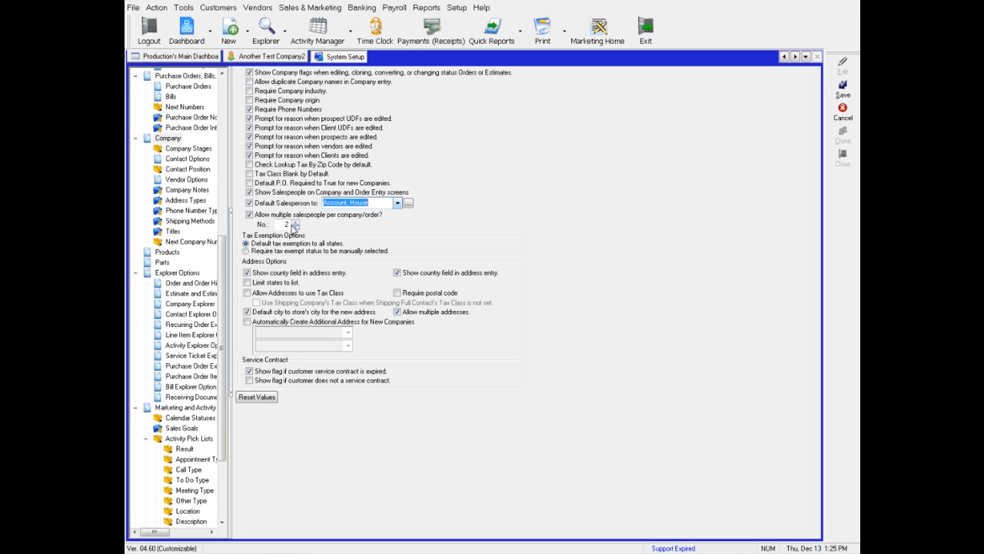
{"action": "left_click", "coordinate": [295, 227]}
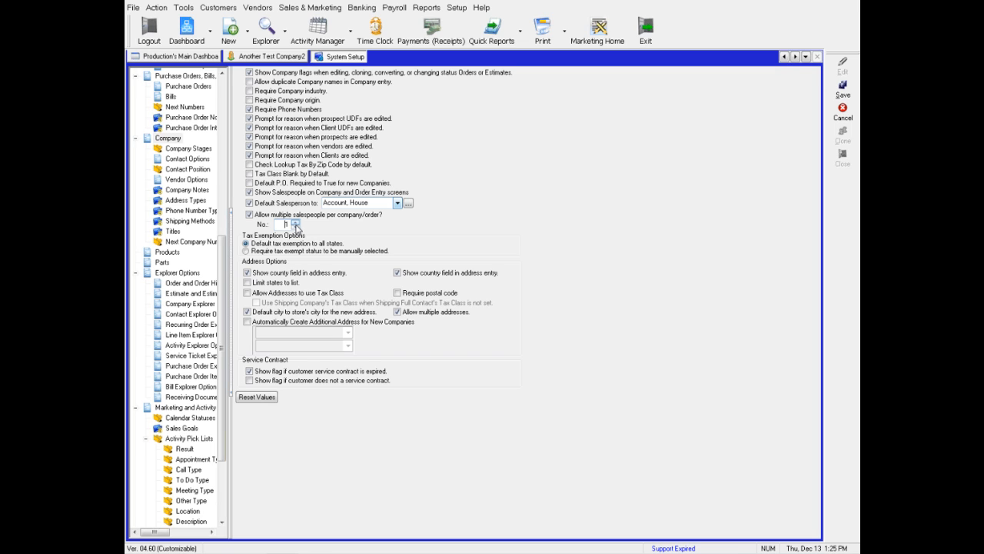
{"action": "left_click", "coordinate": [295, 223]}
{"action": "left_click", "coordinate": [295, 228]}
Discard the company option edits without saving and go back to the Another Test Company2 record.
{"action": "left_click", "coordinate": [844, 113]}
{"action": "left_click", "coordinate": [479, 302]}
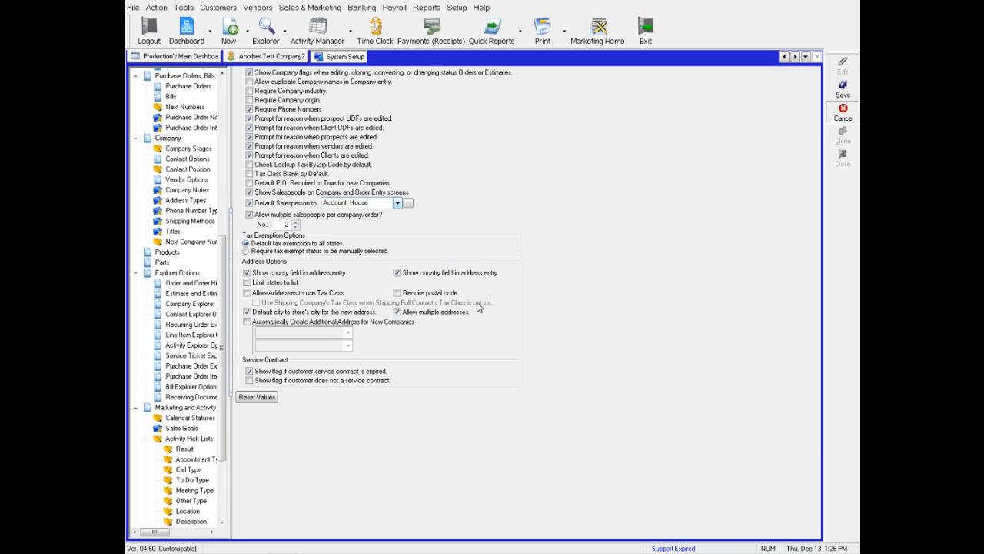
{"action": "left_click", "coordinate": [296, 60]}
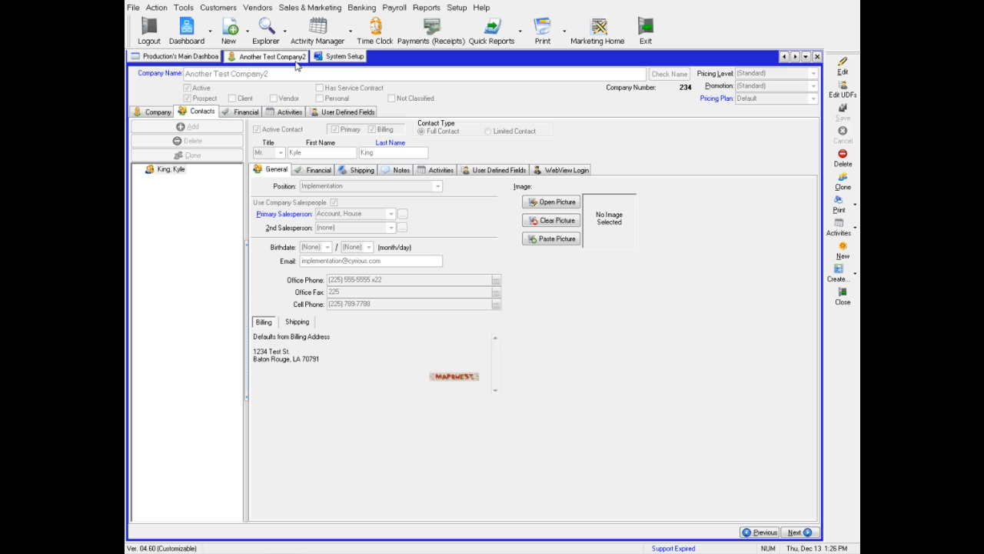